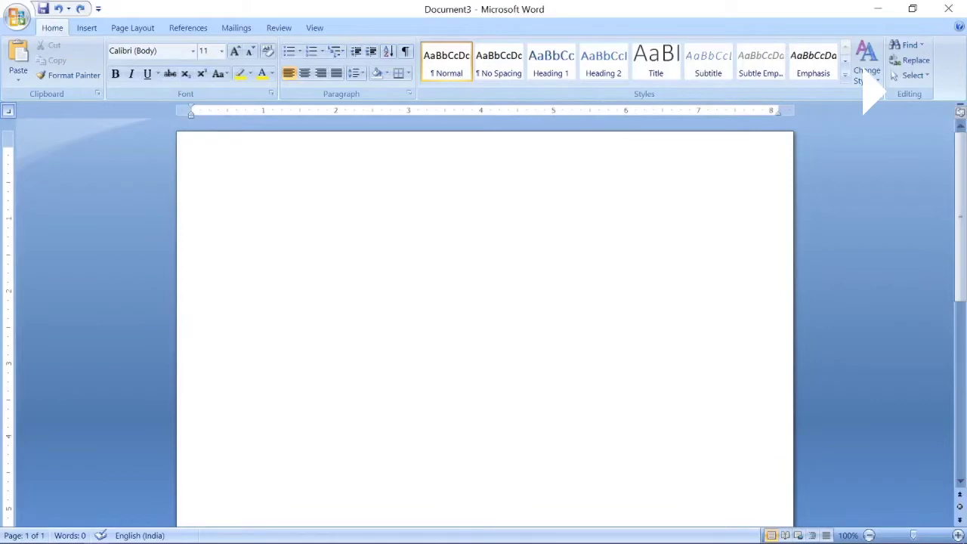
# - Switch to the Page Layout ribbon for the blank Document3
pyautogui.click(142, 28)
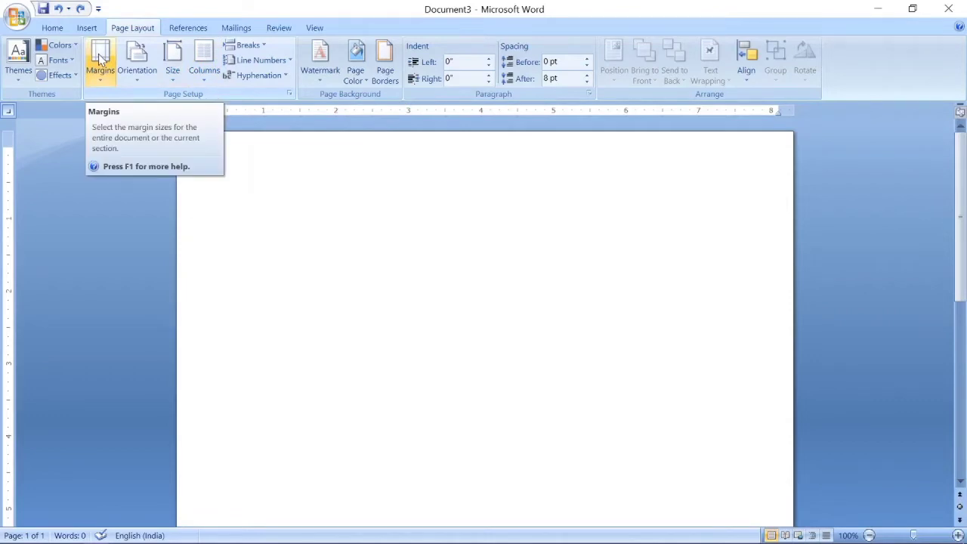
# - Set a custom 7" wide by 8" high paper size with 0.2" margins on all four sides
pyautogui.click(175, 65)
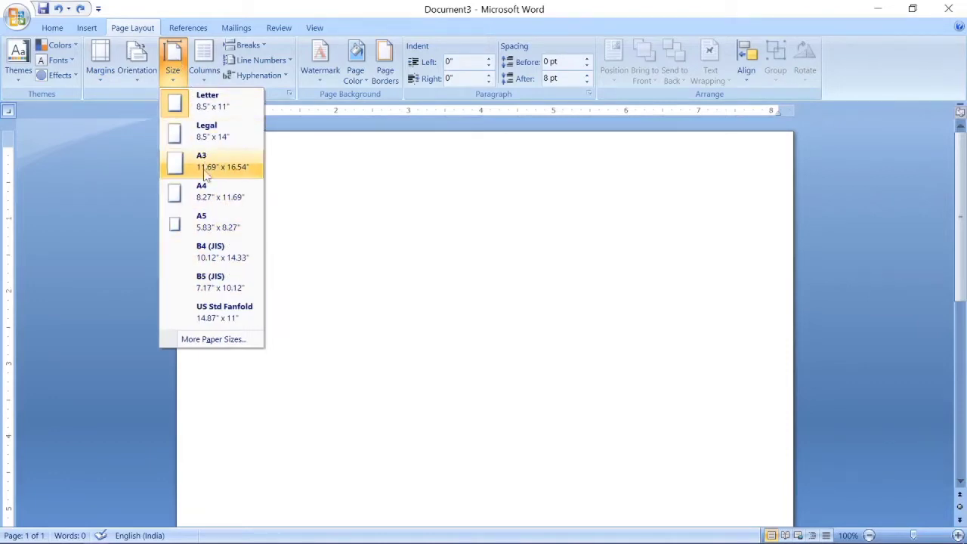
pyautogui.click(216, 340)
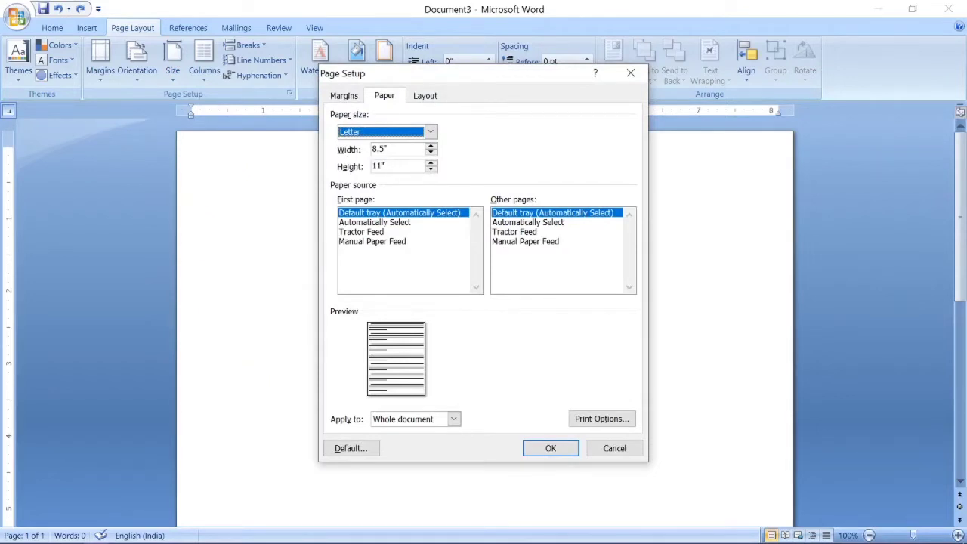
pyautogui.click(388, 149)
pyautogui.press('BackSpace')
pyautogui.press('BackSpace')
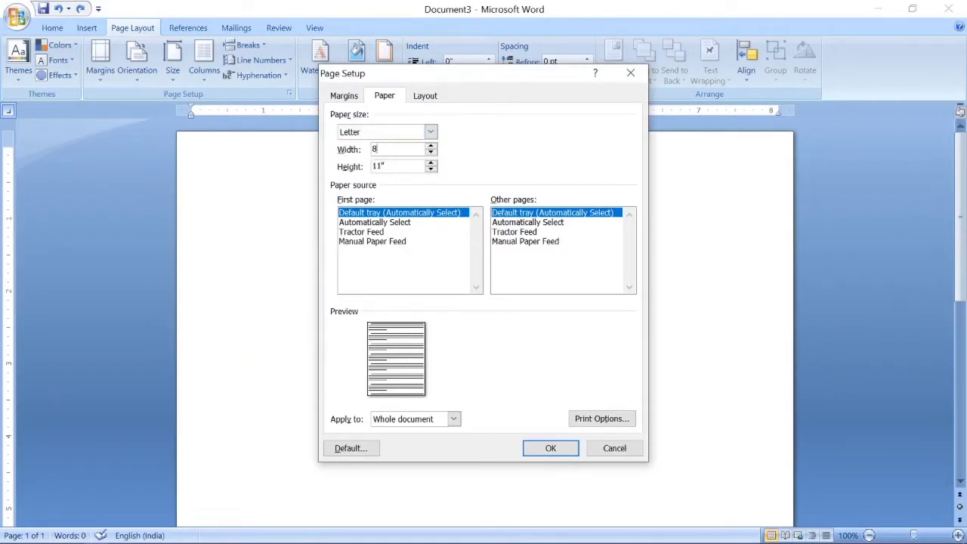
pyautogui.press('BackSpace')
pyautogui.click(400, 166)
pyautogui.press('BackSpace')
pyautogui.press('BackSpace')
pyautogui.press('BackSpace')
pyautogui.write('8')
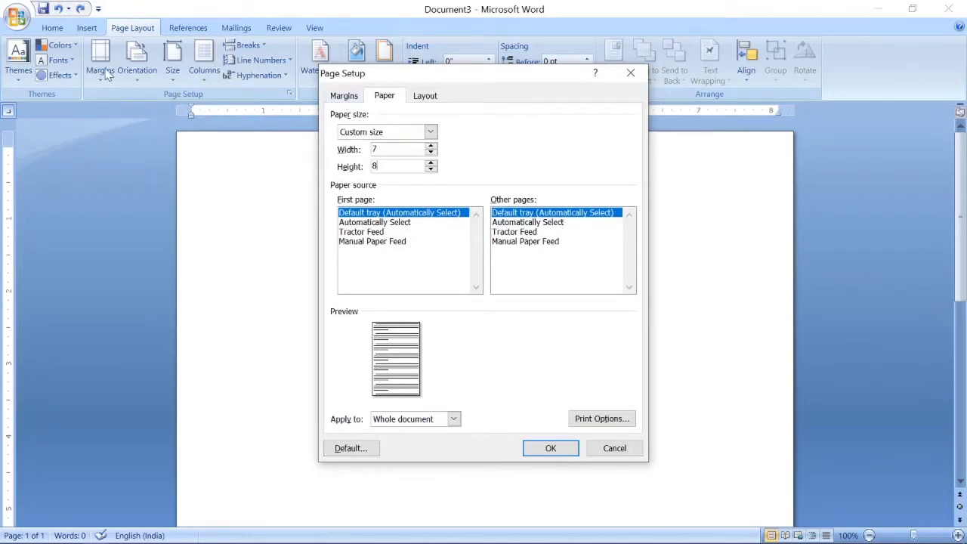
pyautogui.click(342, 99)
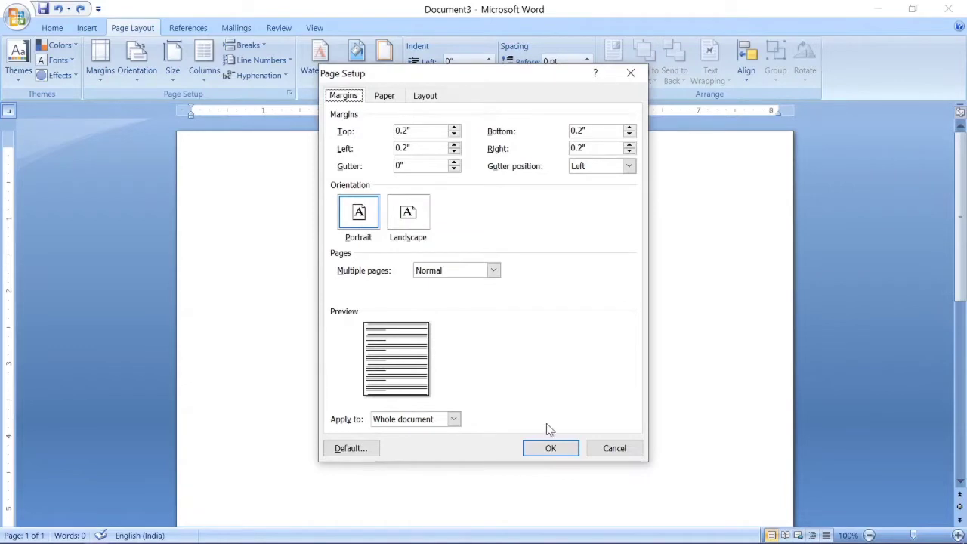
pyautogui.click(551, 447)
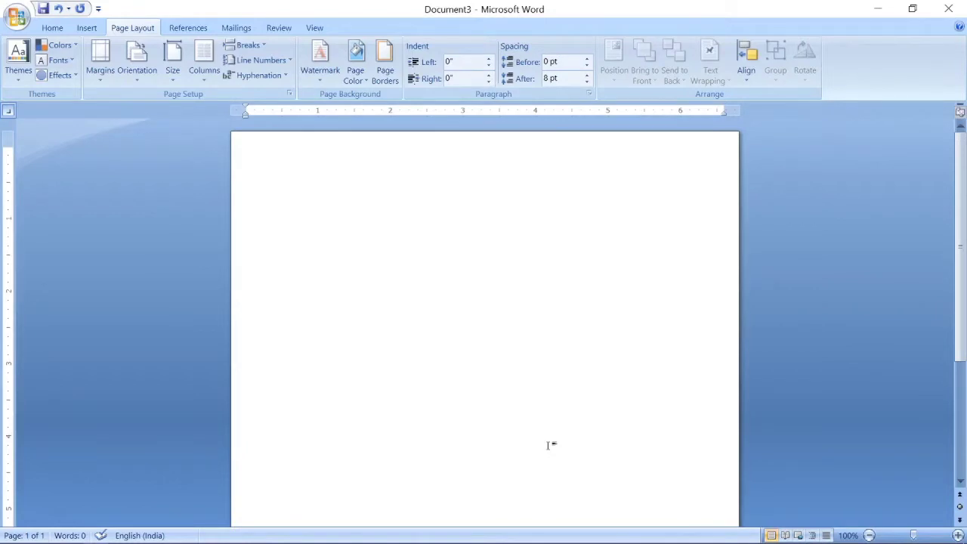
# - Apply the Three option from the Columns list to the page
pyautogui.click(209, 61)
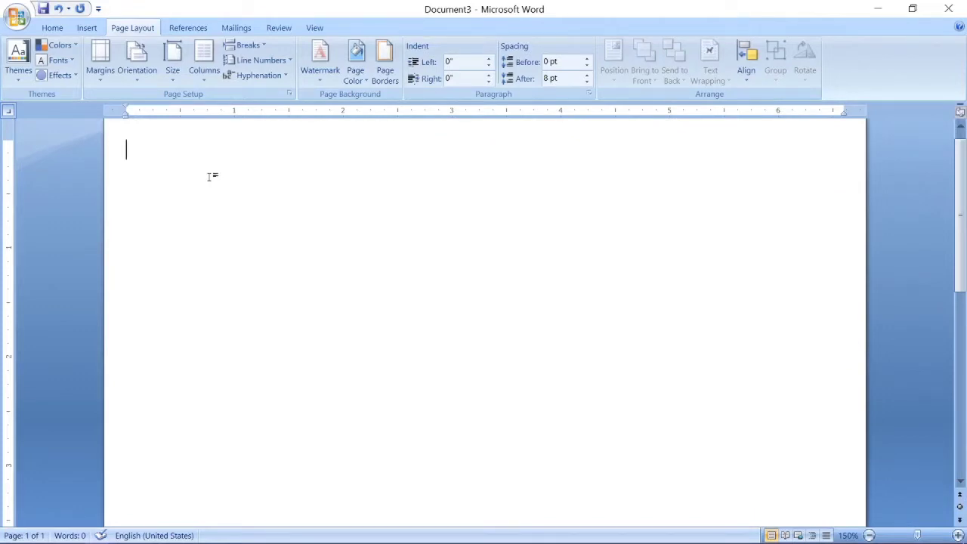
pyautogui.click(203, 58)
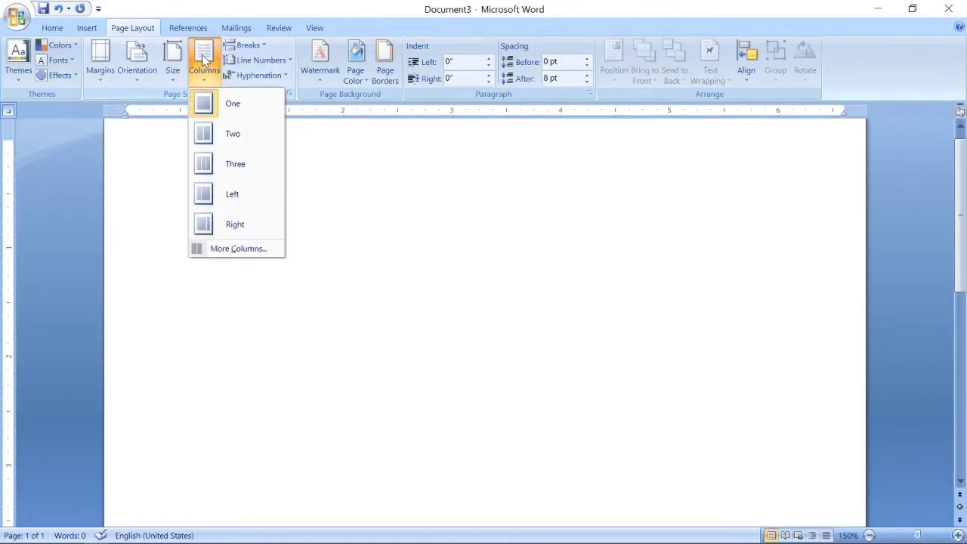
pyautogui.click(205, 163)
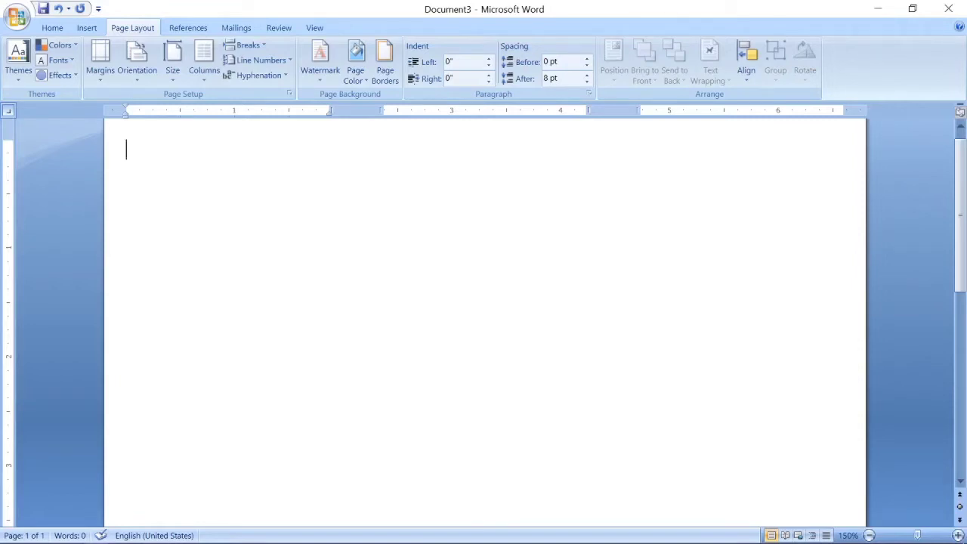
# - Type 'Press of India' and, on the next line, 'Patna December'
pyautogui.write('Press')
pyautogui.write(' of In')
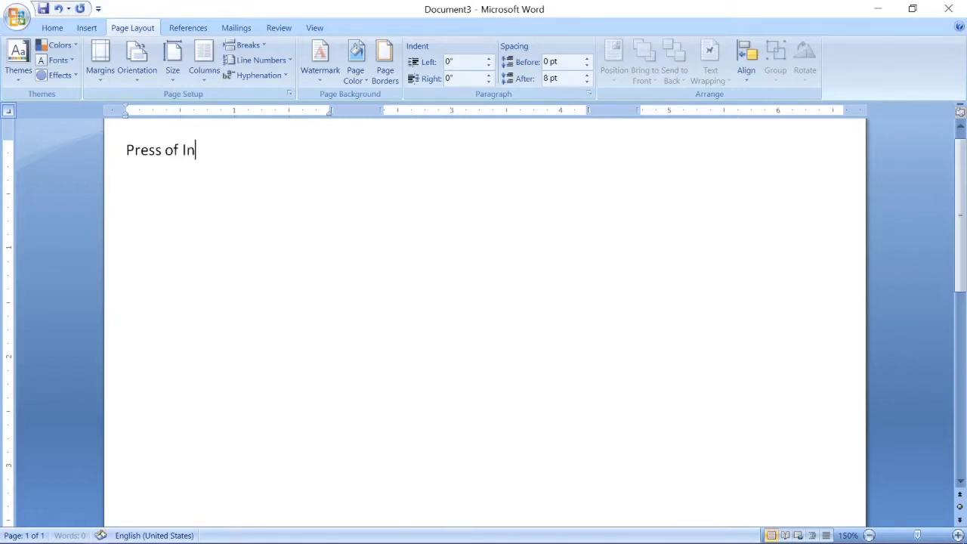
pyautogui.write('dia')
pyautogui.press('Return')
pyautogui.write('Patna')
pyautogui.write(' Dec')
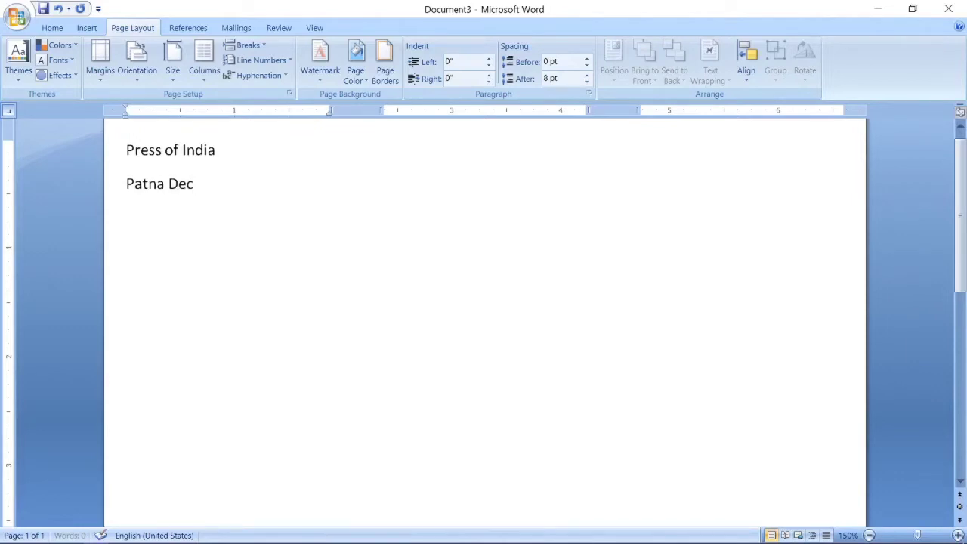
pyautogui.write('embe')
pyautogui.write('r')
# - Set Spacing After to 0 pt for both heading lines and start a new line below the date
pyautogui.click(127, 150)
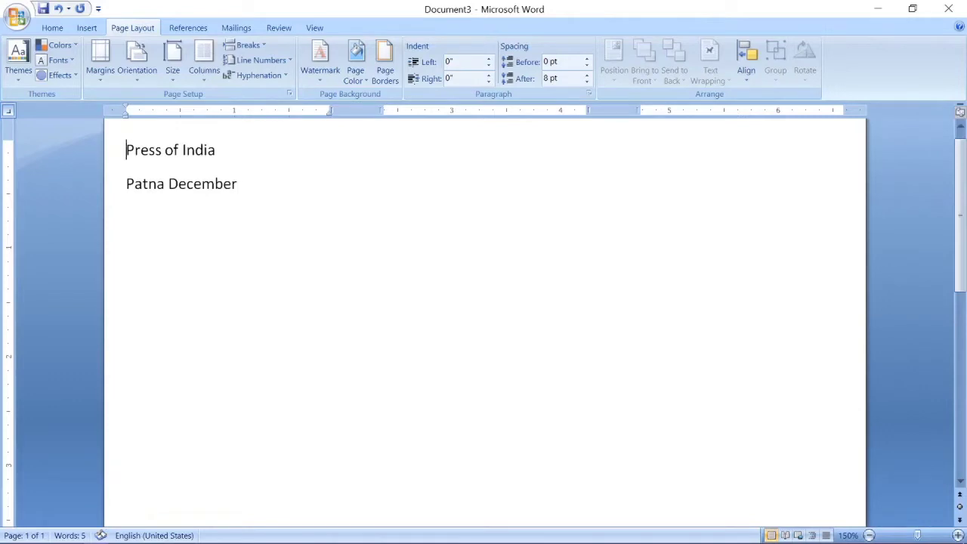
pyautogui.hotkey('shift', 'Down')
pyautogui.hotkey('shift', 'Down')
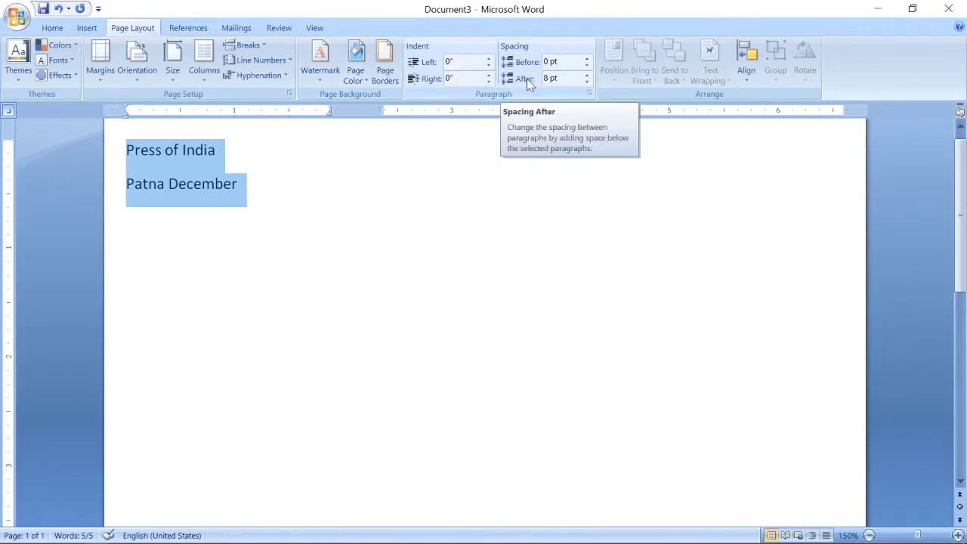
pyautogui.click(587, 82)
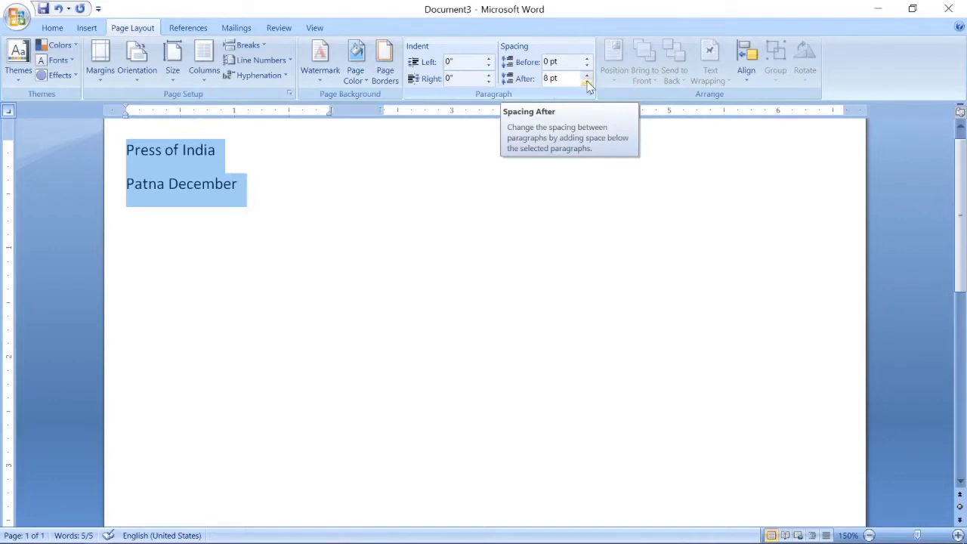
pyautogui.click(587, 81)
pyautogui.click(587, 82)
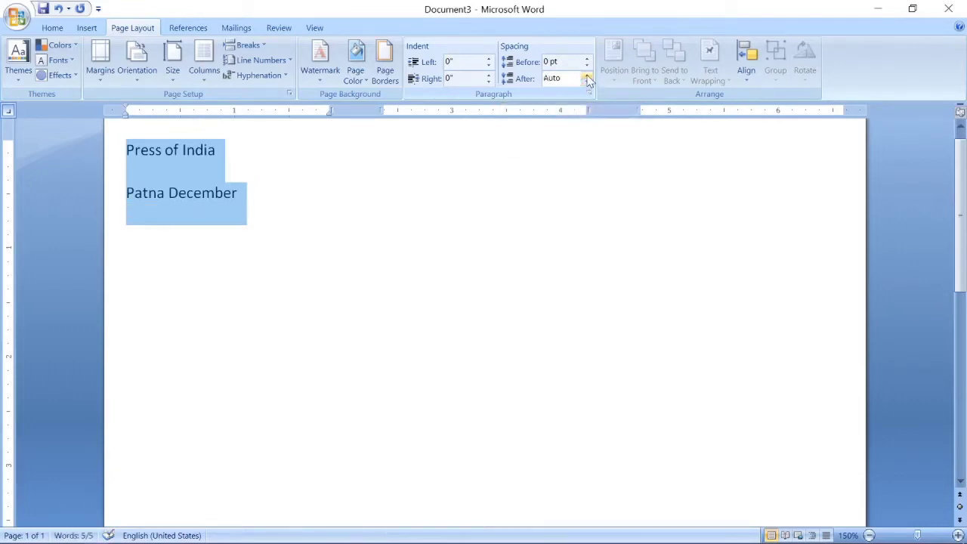
pyautogui.click(586, 77)
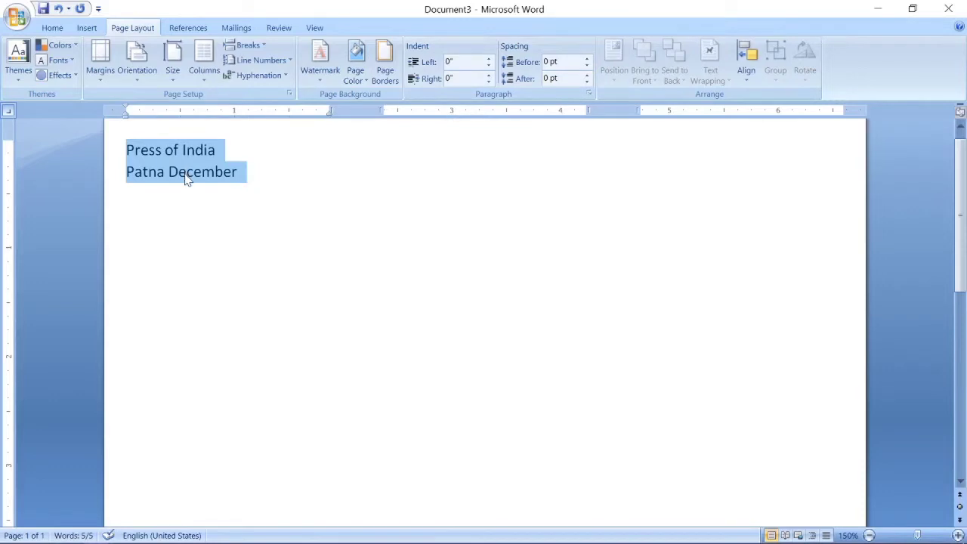
pyautogui.press('Right')
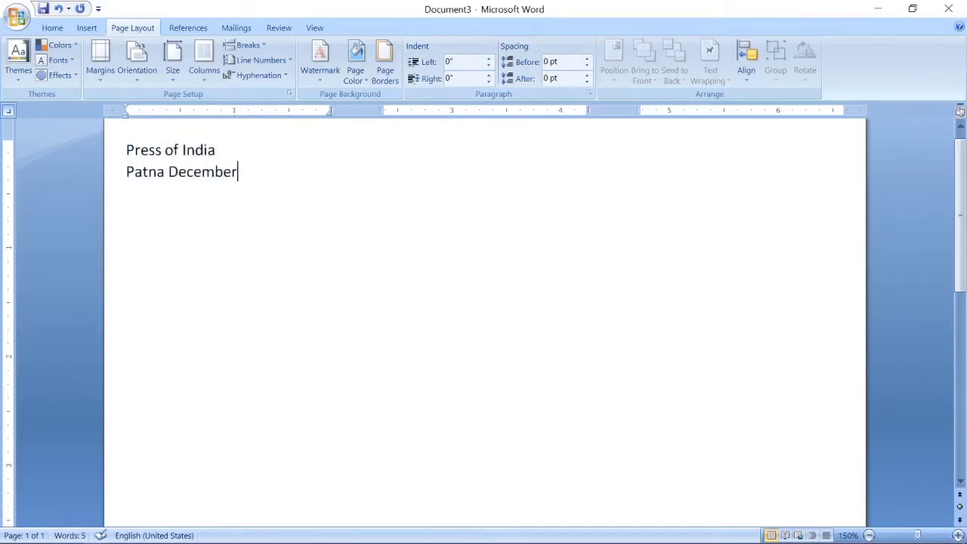
pyautogui.press('Return')
# - Add a justified line 'Rdd PRESIDENT P.R' and begin the next line with 'p'
pyautogui.click(51, 27)
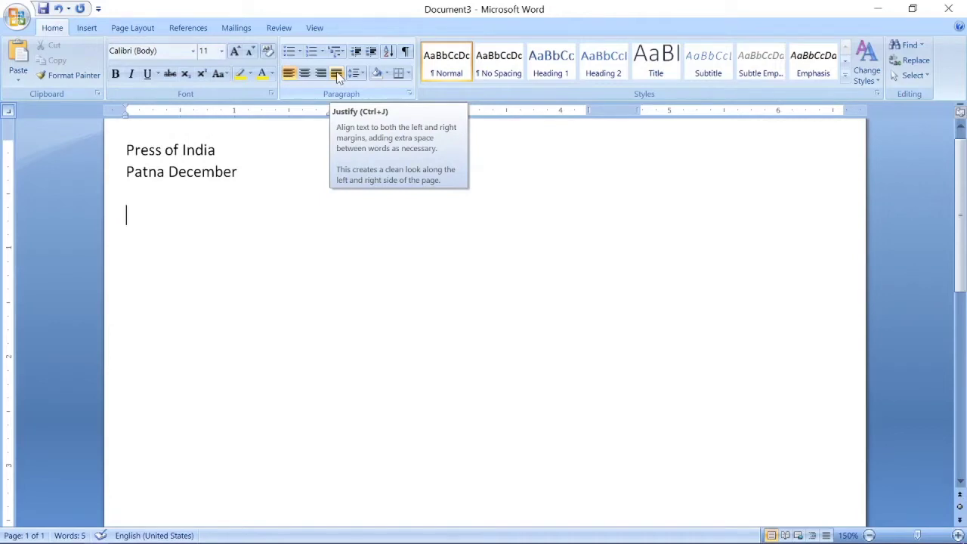
pyautogui.click(337, 75)
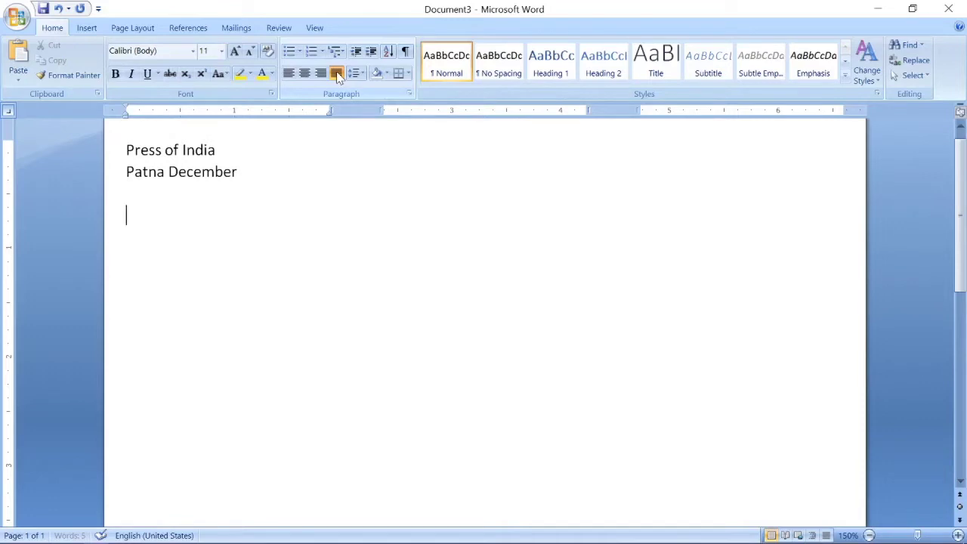
pyautogui.write('Rdd ')
pyautogui.write('PR')
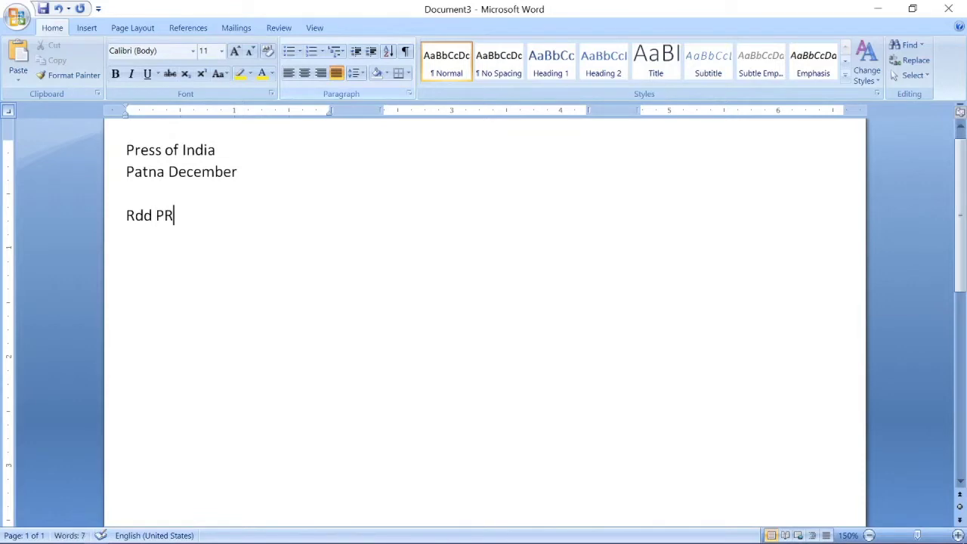
pyautogui.write('ESID')
pyautogui.write('ENT')
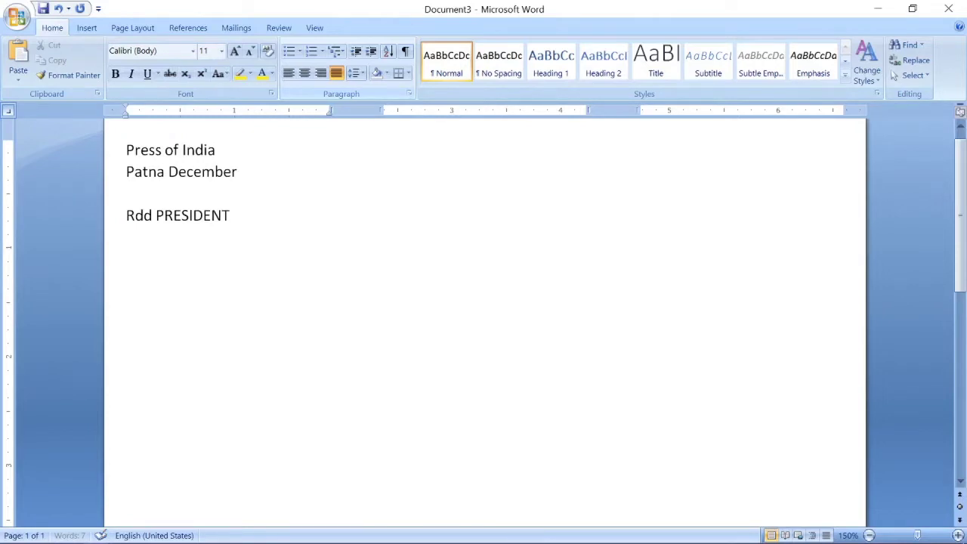
pyautogui.write(' P.')
pyautogui.write('R')
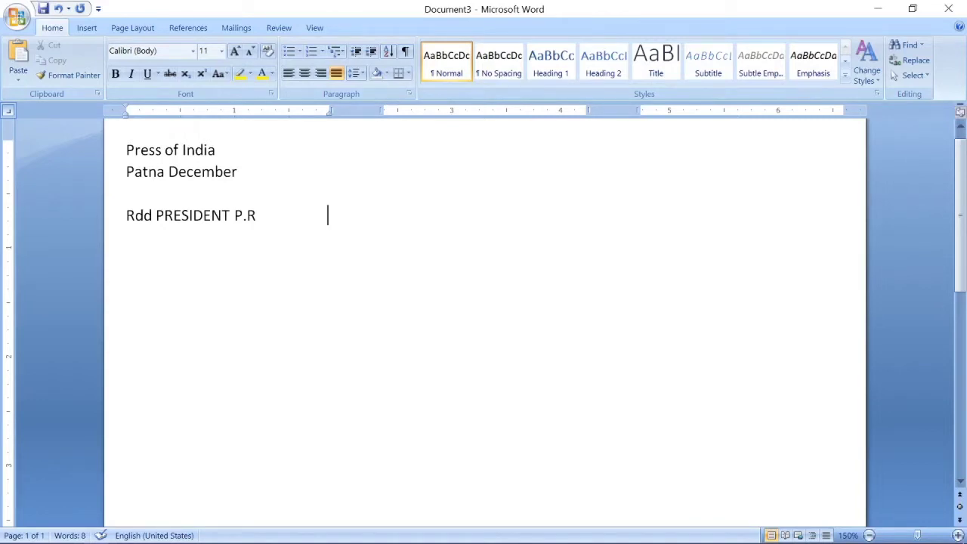
pyautogui.press('Return')
pyautogui.write('p')
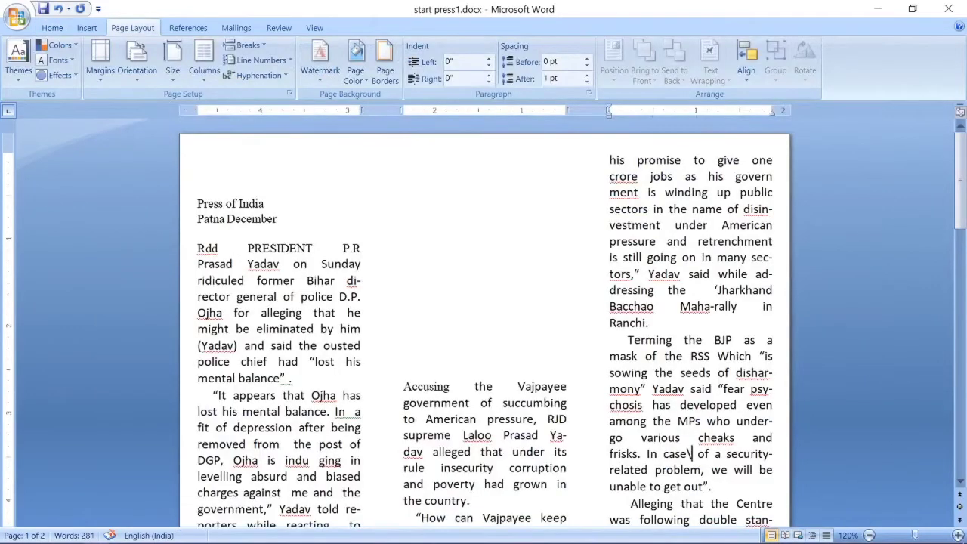
# - Zoom to 90% and add three blank lines before 'Accusing' to push the middle column down
pyautogui.scroll(-5, 483, 318)
pyautogui.scroll(-1, 483, 317)
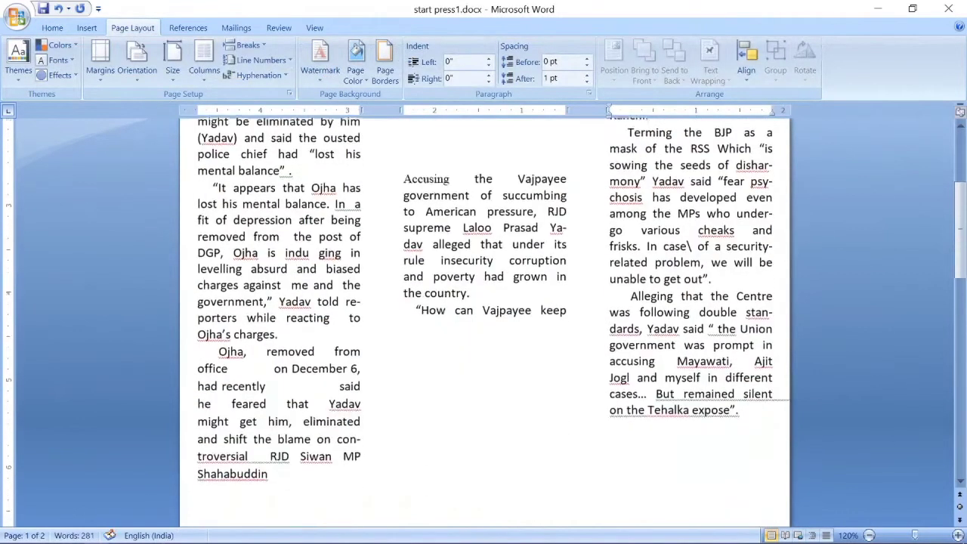
pyautogui.scroll(1, 483, 325)
pyautogui.scroll(2, 484, 324)
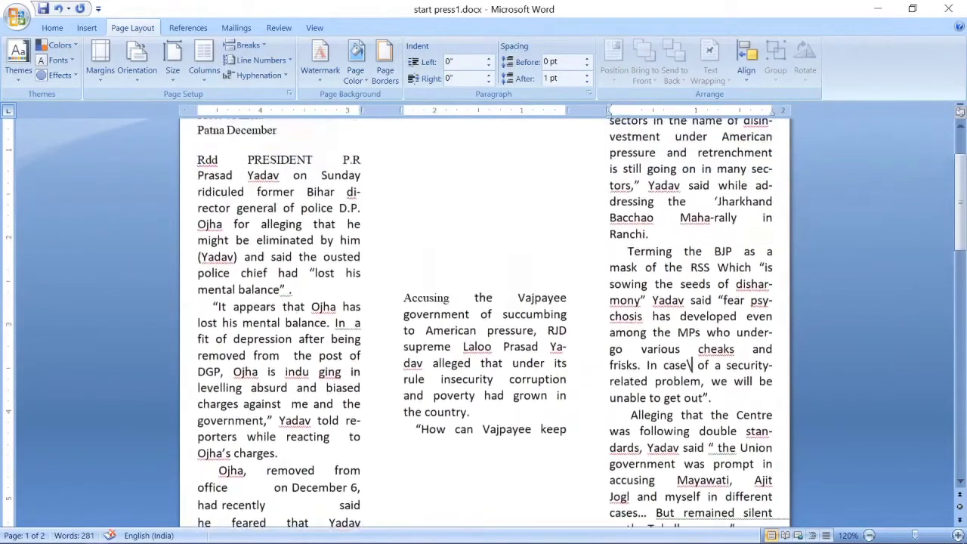
pyautogui.scroll(2, 483, 325)
pyautogui.scroll(-4, 690, 286)
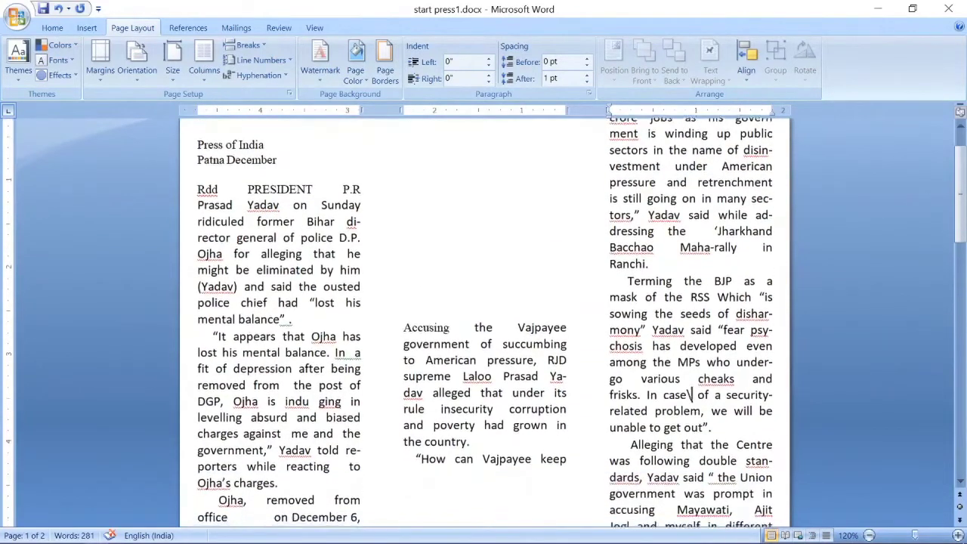
pyautogui.scroll(-1, 483, 317)
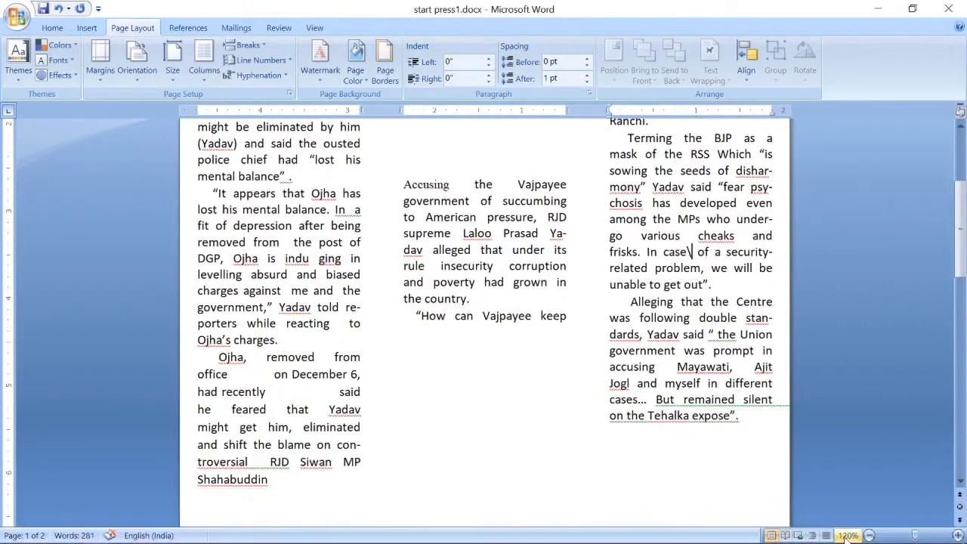
pyautogui.click(868, 535)
pyautogui.click(868, 535)
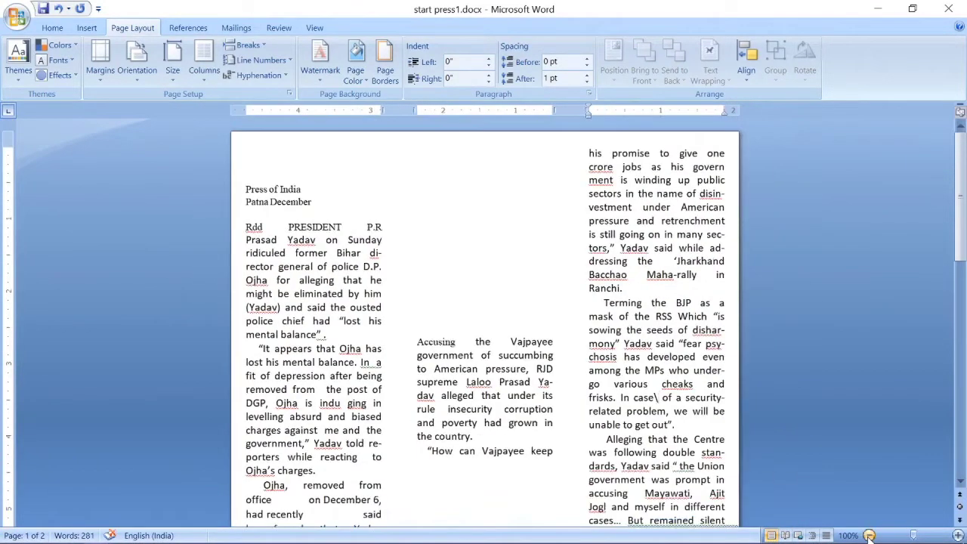
pyautogui.click(869, 535)
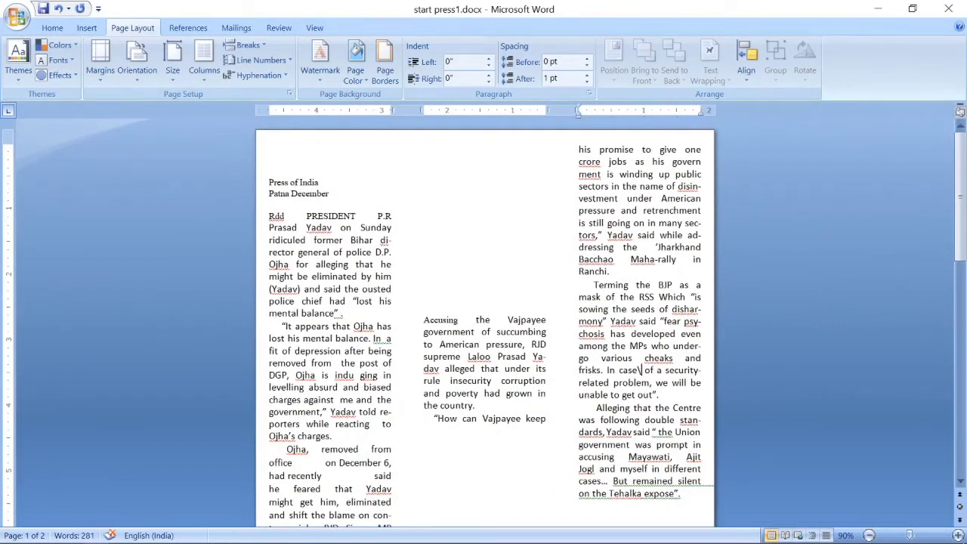
pyautogui.click(424, 320)
pyautogui.press('Return')
pyautogui.press('Return')
pyautogui.press('Return')
pyautogui.press('Return')
pyautogui.press('Return')
pyautogui.press('Return')
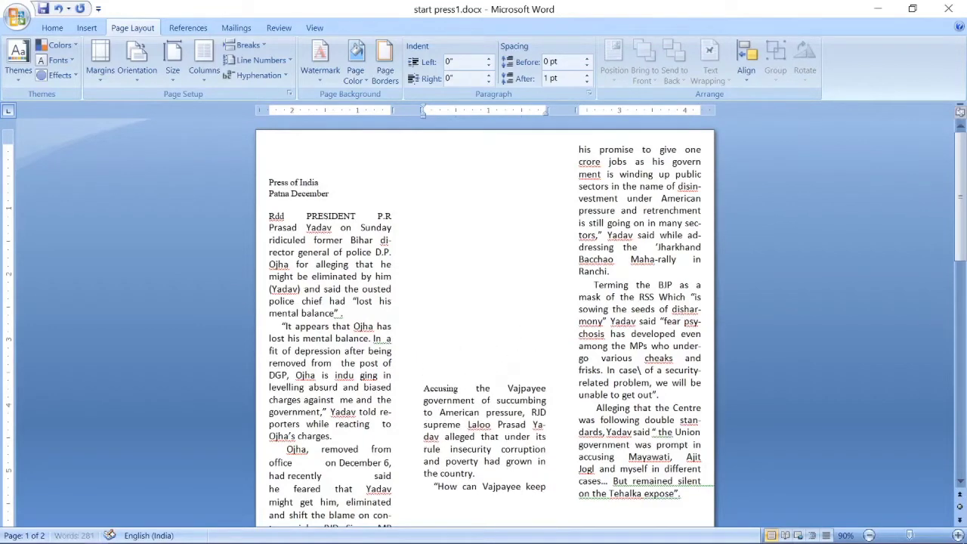
pyautogui.press('Return')
pyautogui.press('Return')
pyautogui.press('Return')
pyautogui.press('Return')
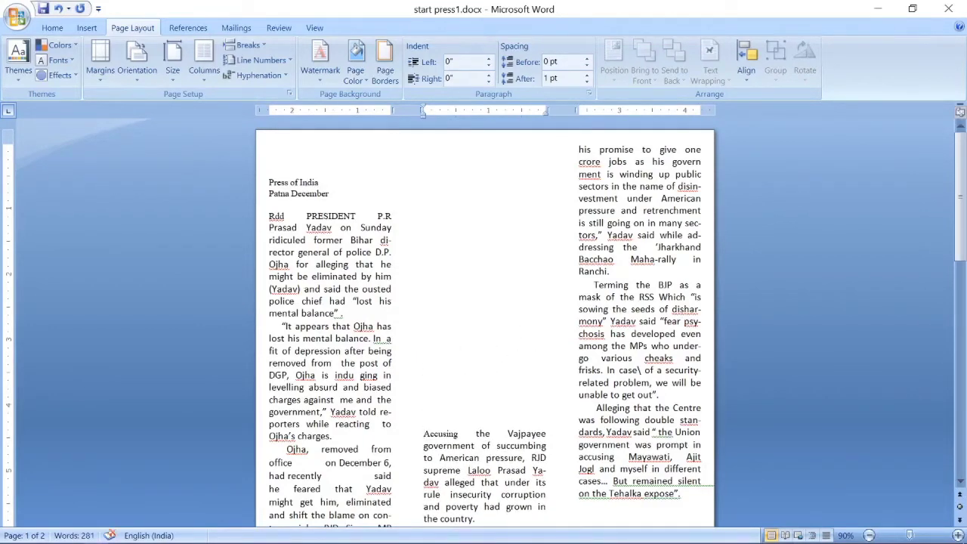
pyautogui.scroll(-2, 483, 325)
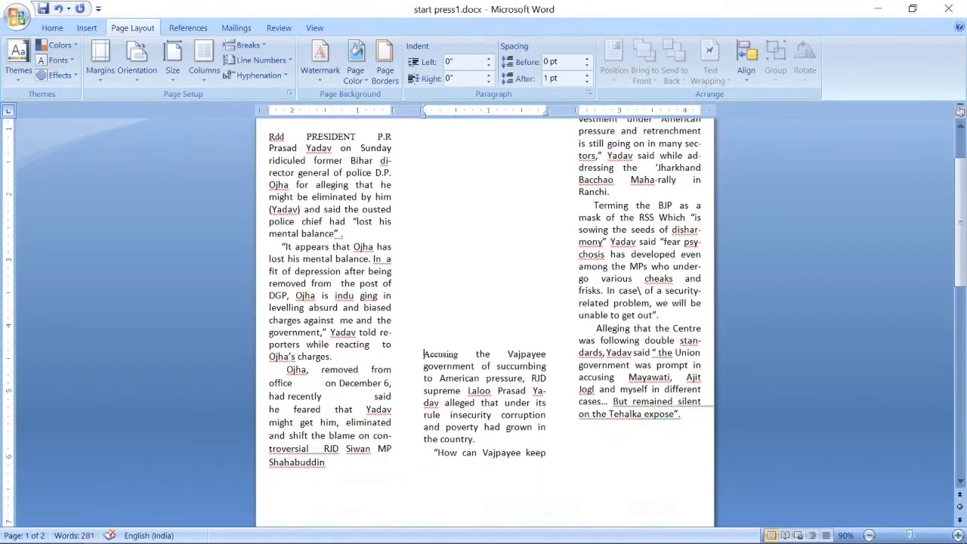
pyautogui.press('Return')
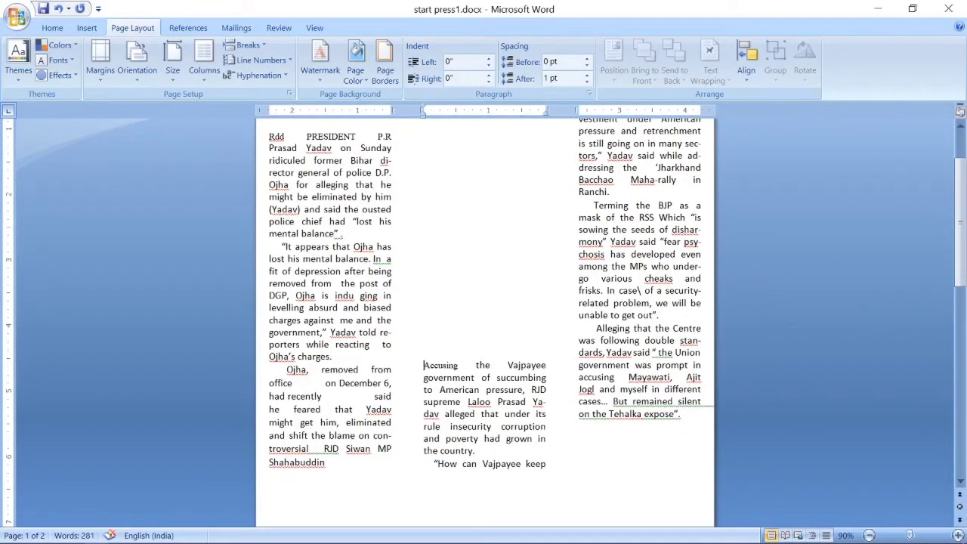
# - Add two blank lines before 'his promise', then open the Breaks list and cancel it
pyautogui.scroll(2, 484, 325)
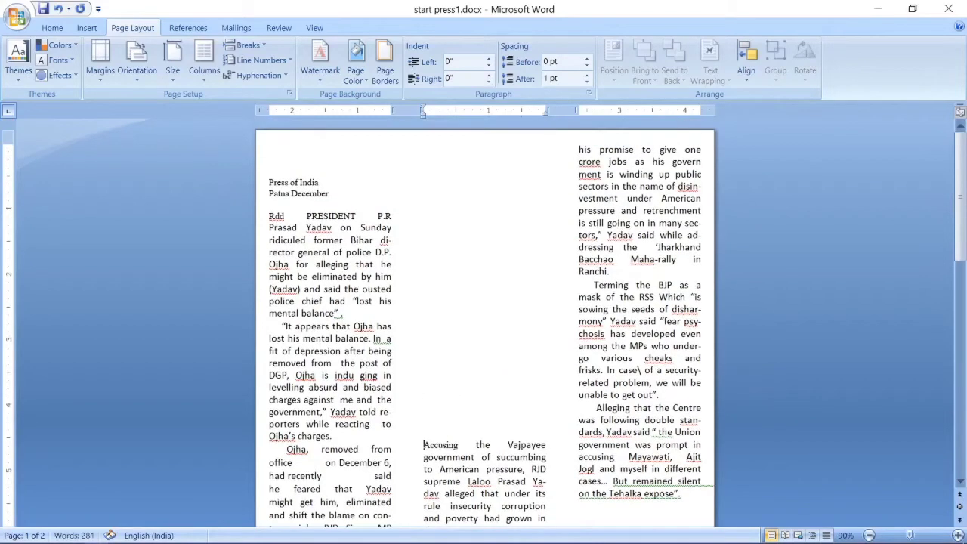
pyautogui.click(578, 150)
pyautogui.press('Return')
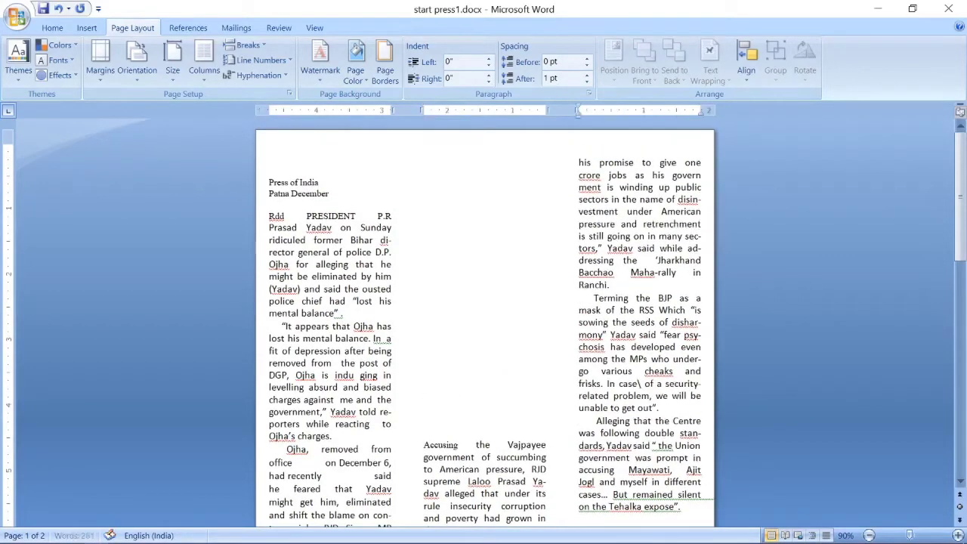
pyautogui.press('Return')
pyautogui.press('Return')
pyautogui.press('Return')
pyautogui.press('Return')
pyautogui.scroll(-4, 483, 325)
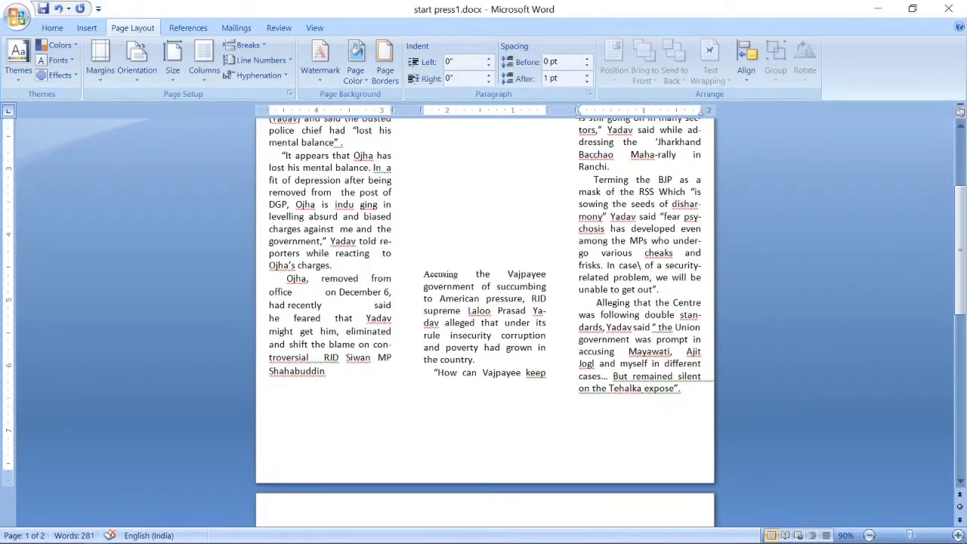
pyautogui.click(326, 371)
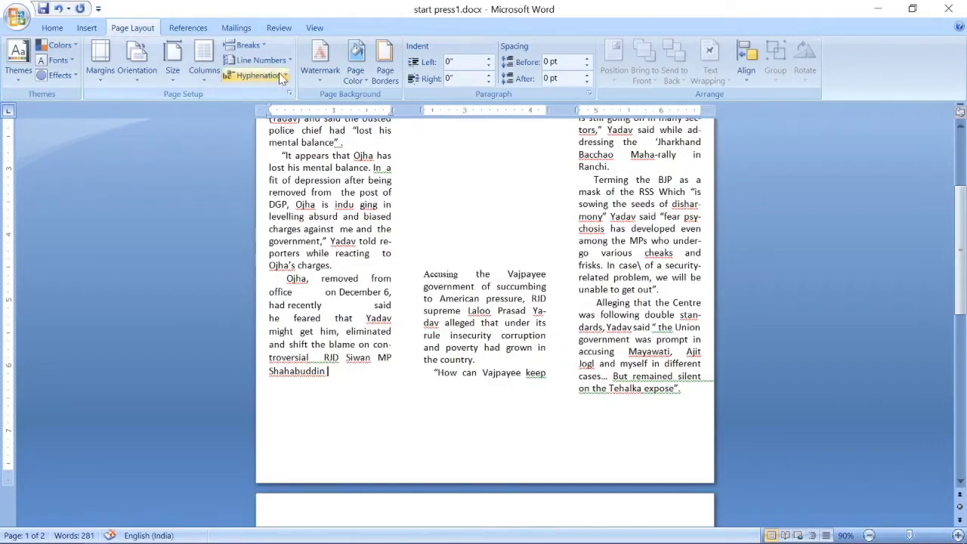
pyautogui.click(257, 46)
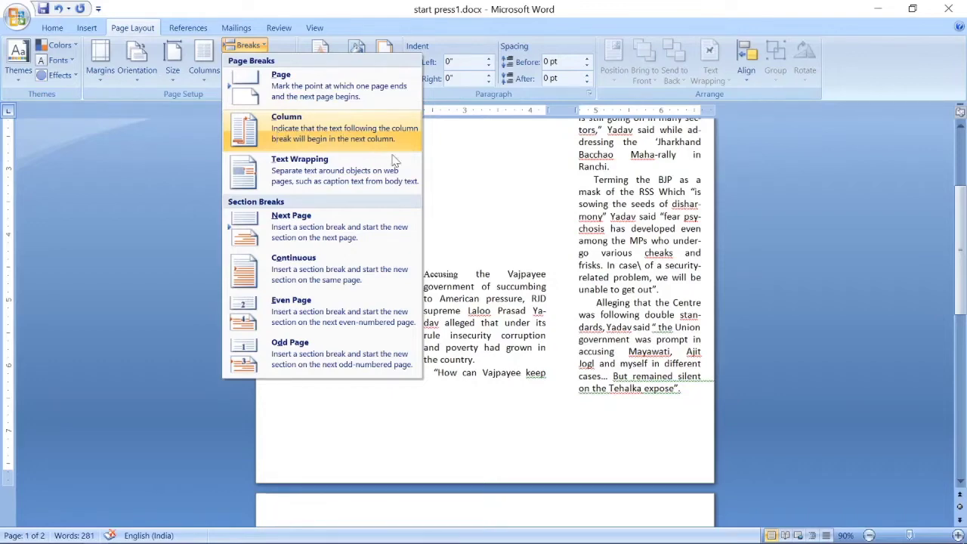
pyautogui.press('Escape')
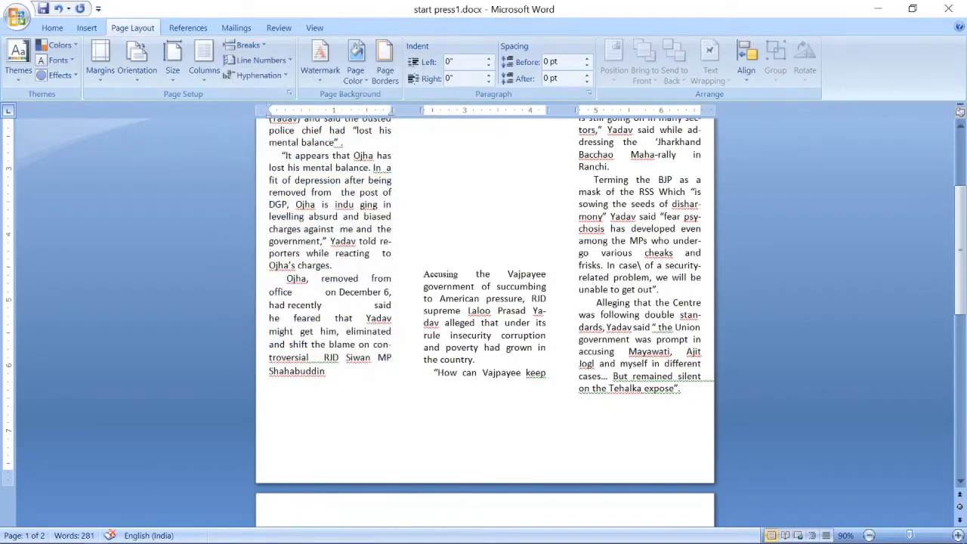
pyautogui.scroll(3, 484, 302)
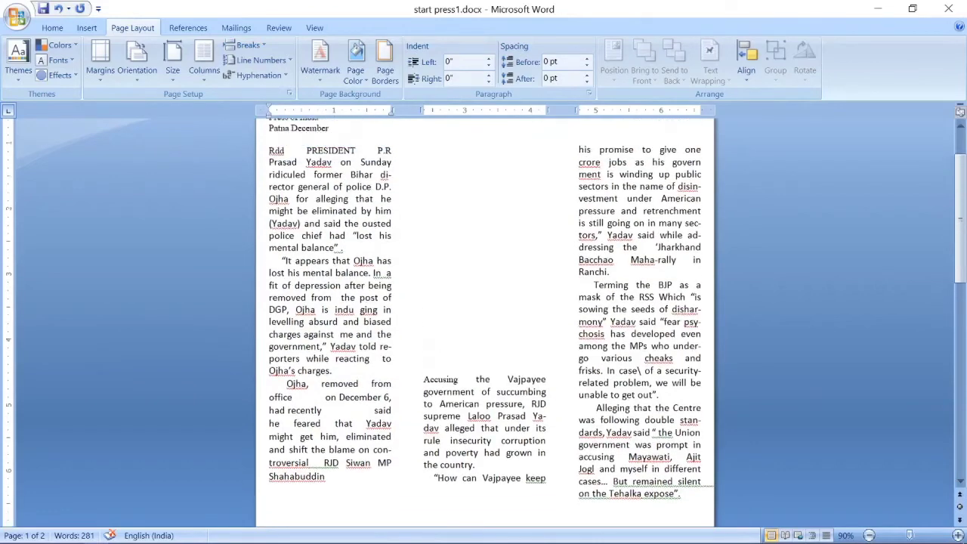
pyautogui.scroll(2, 484, 317)
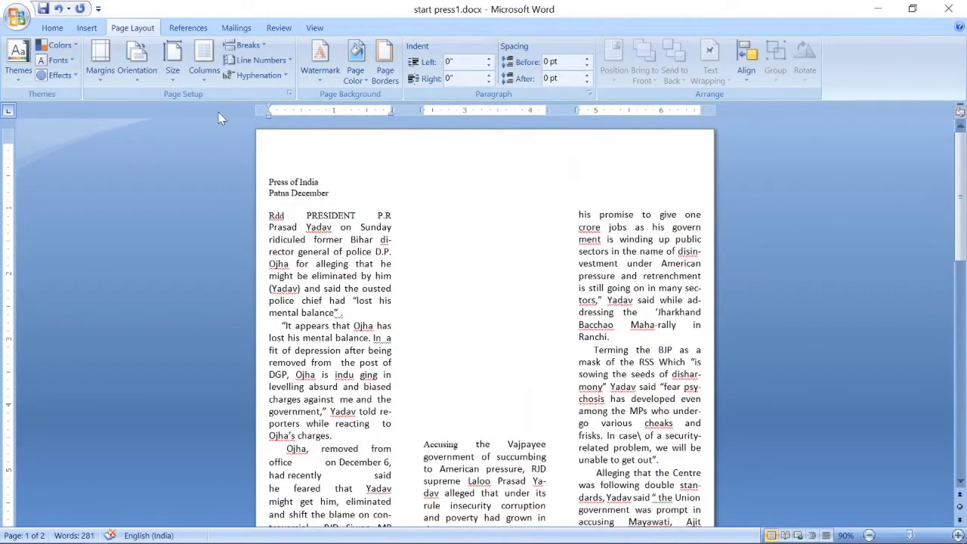
# - Insert the img2.jpg roses picture, set it In Front of Text, and drag it into the middle column
pyautogui.click(87, 28)
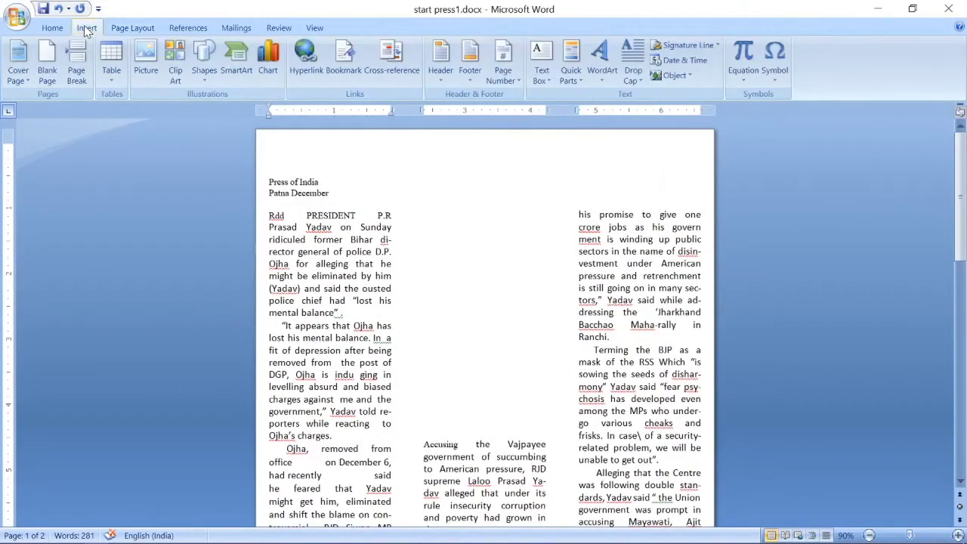
pyautogui.click(146, 57)
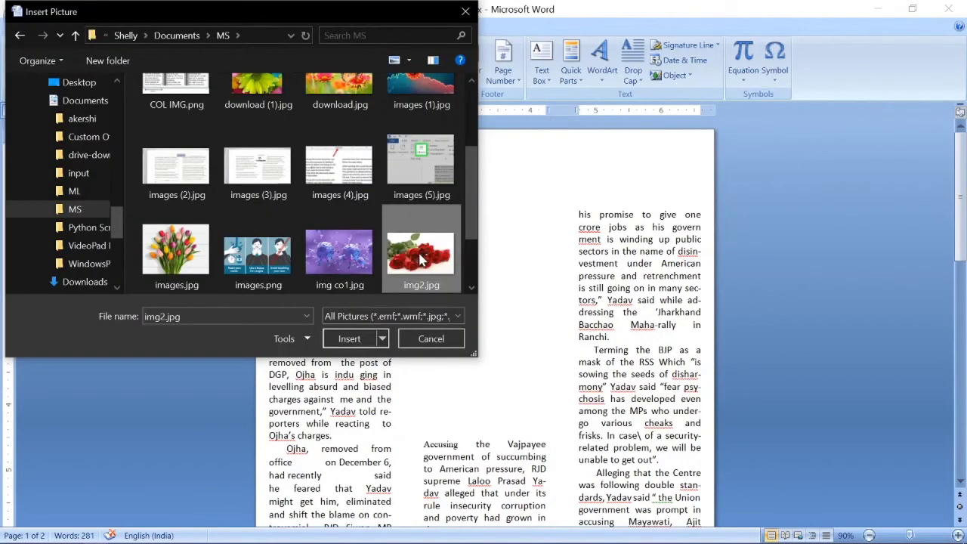
pyautogui.click(348, 339)
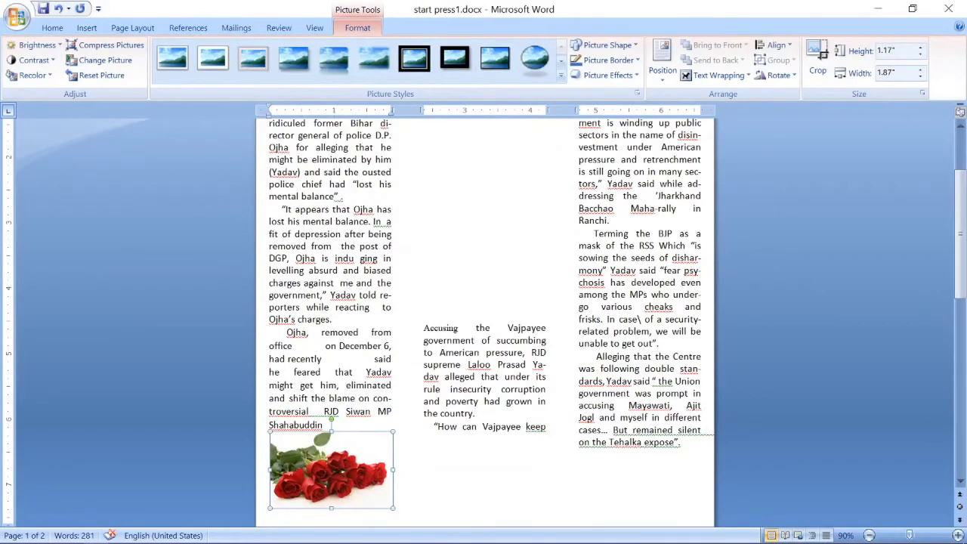
pyautogui.click(713, 76)
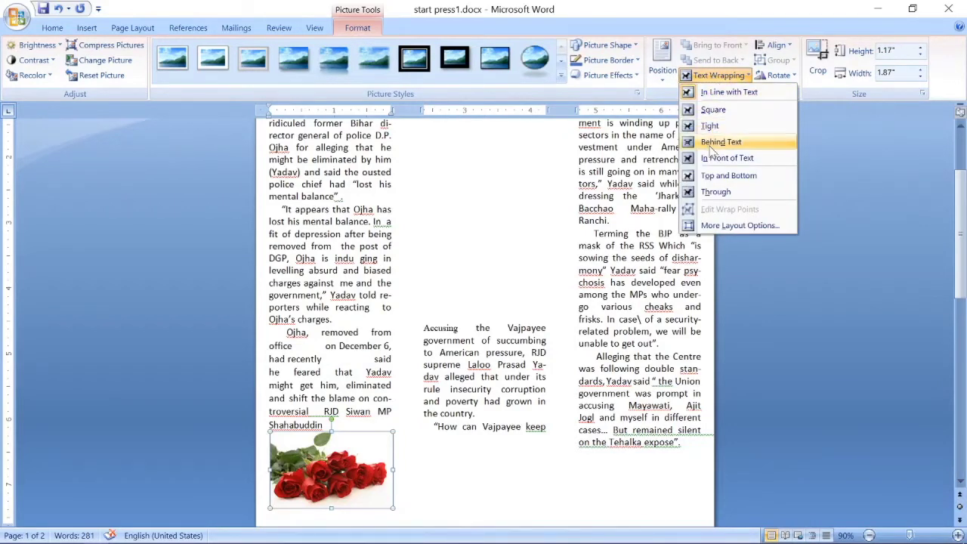
pyautogui.click(714, 160)
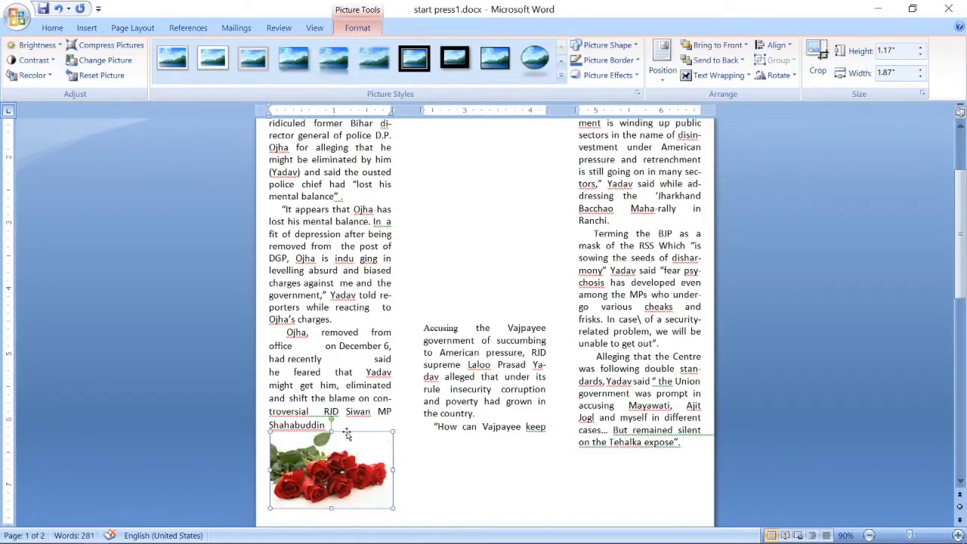
pyautogui.moveTo(347, 432)
pyautogui.mouseDown()
pyautogui.moveTo(500, 208)
pyautogui.moveTo(479, 161)
pyautogui.mouseUp()
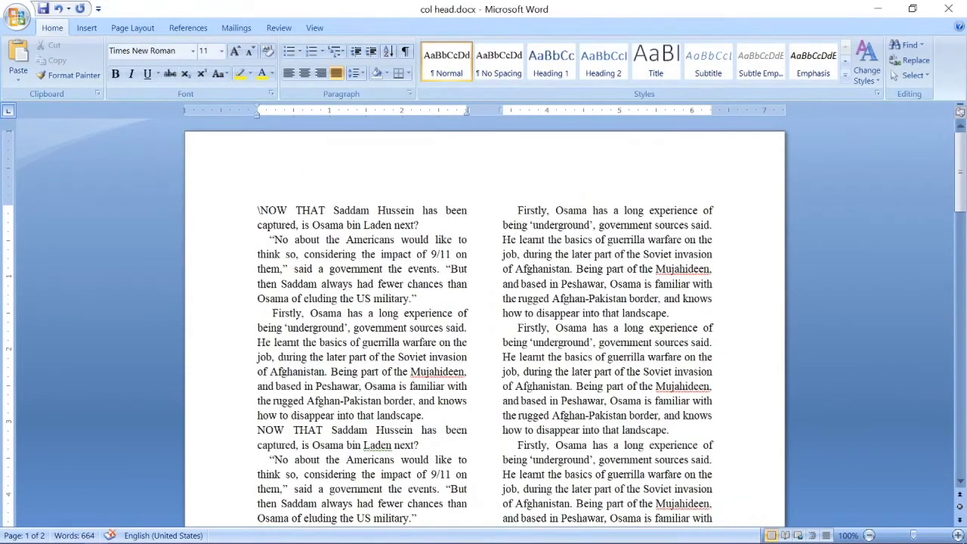
# - Delete the stray backslash and enable Show text boundaries in Word Options > Advanced
pyautogui.press('Delete')
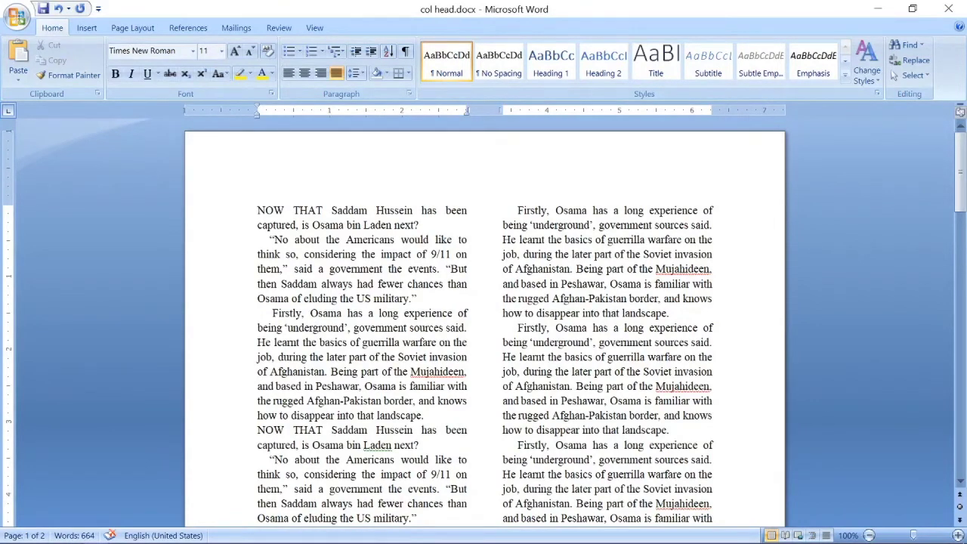
pyautogui.click(19, 16)
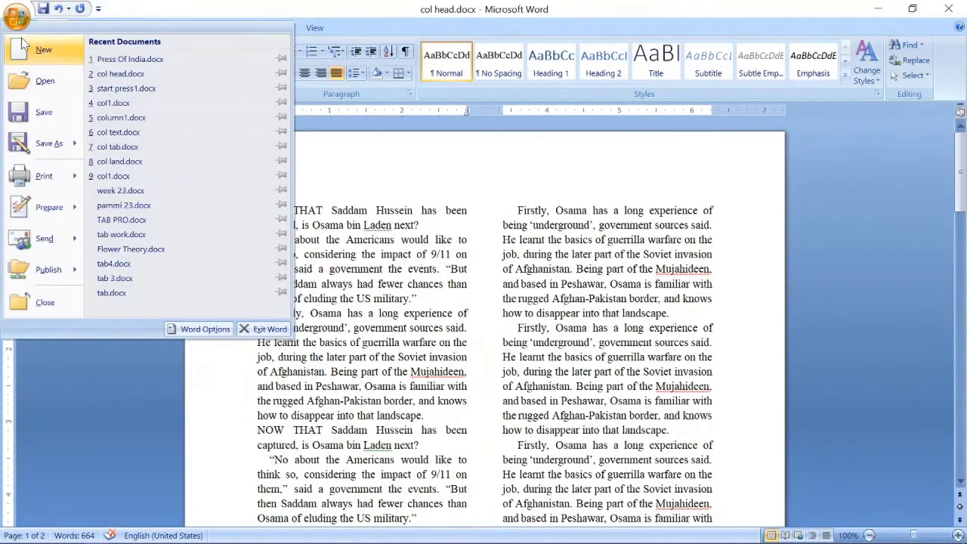
pyautogui.rightClick(11, 19)
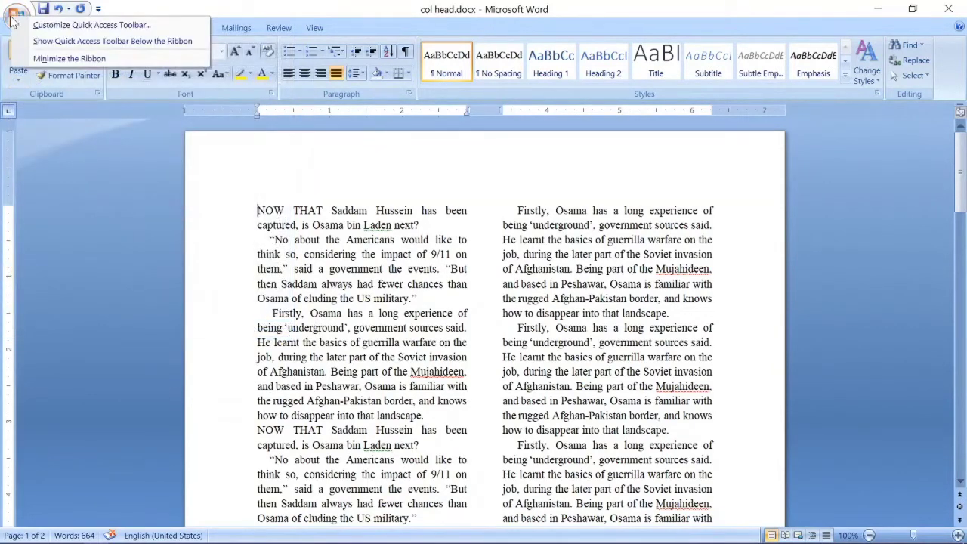
pyautogui.click(111, 27)
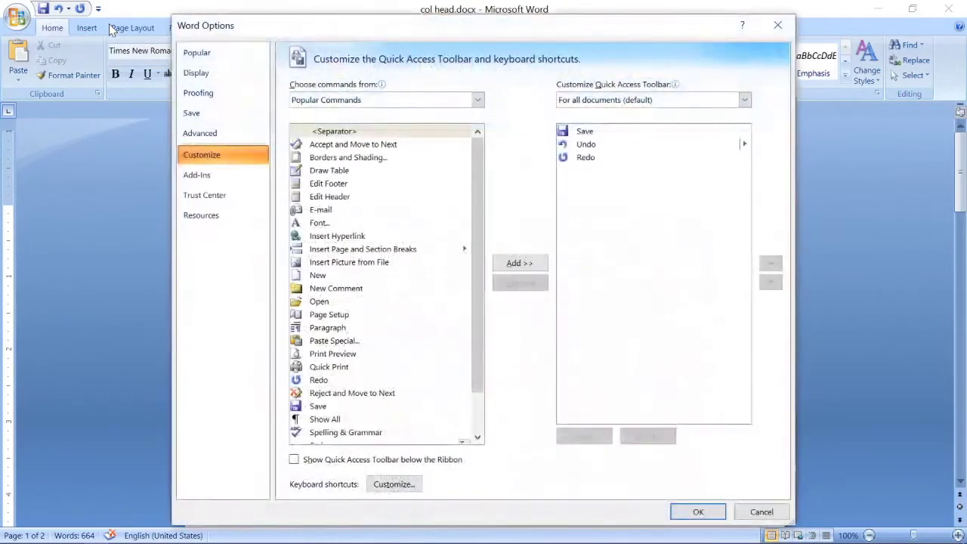
pyautogui.click(198, 134)
pyautogui.scroll(-4, 415, 306)
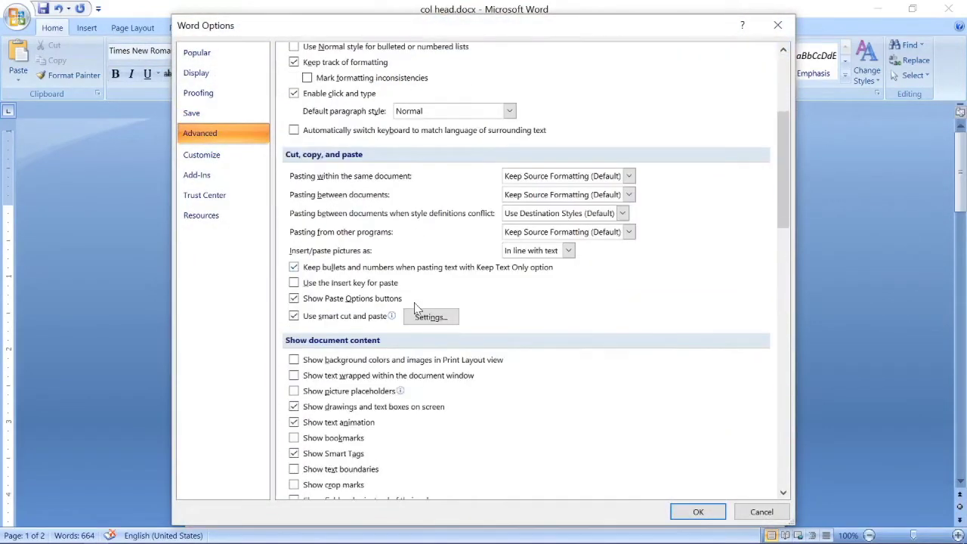
pyautogui.scroll(-1, 415, 310)
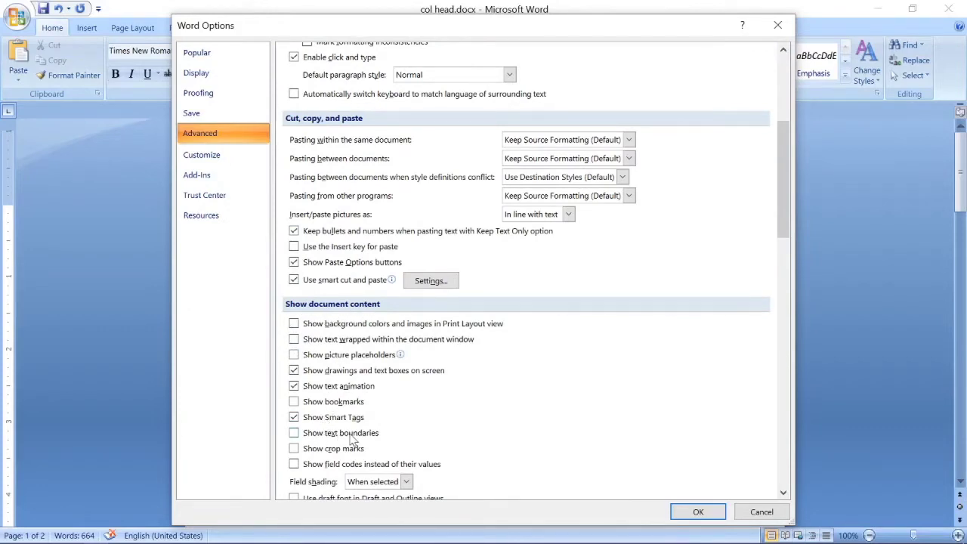
pyautogui.click(296, 434)
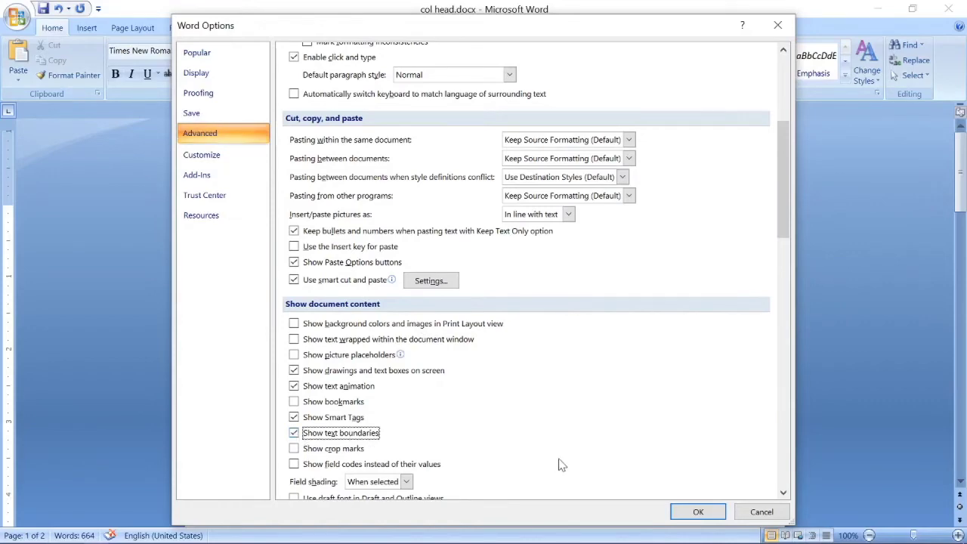
pyautogui.click(688, 515)
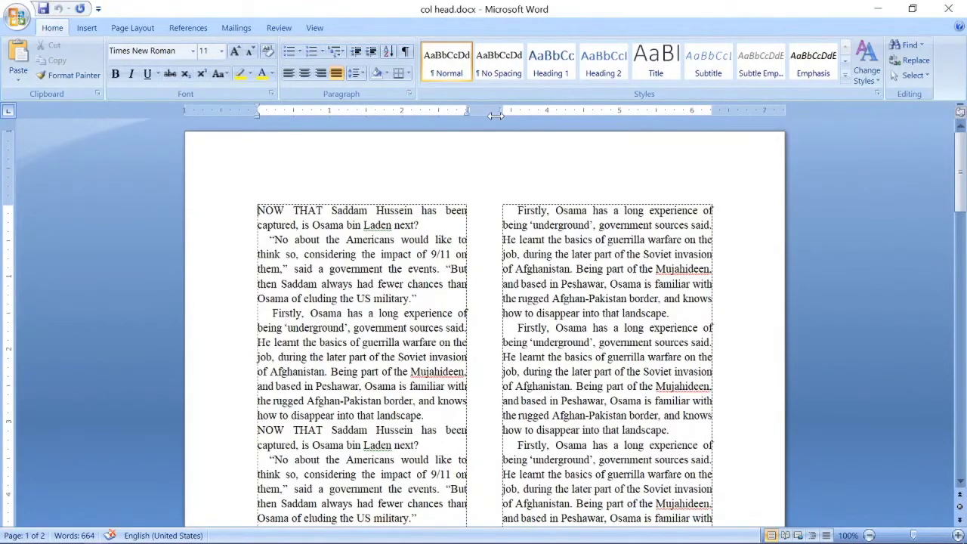
# - Narrow the column gap on the ruler, delete the backslashes, and add two blank lines above the left column
pyautogui.moveTo(499, 110); pyautogui.dragTo(494, 110)
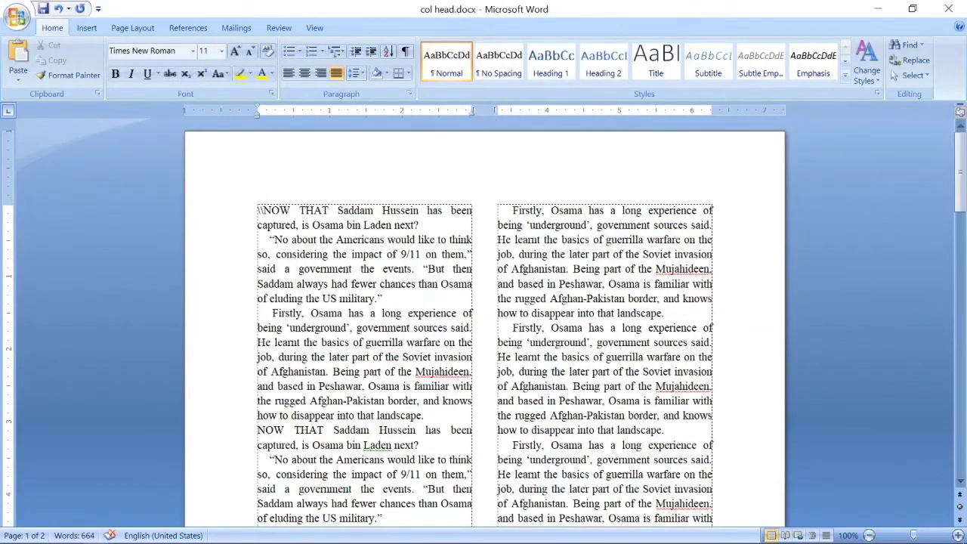
pyautogui.press('BackSpace')
pyautogui.press('BackSpace')
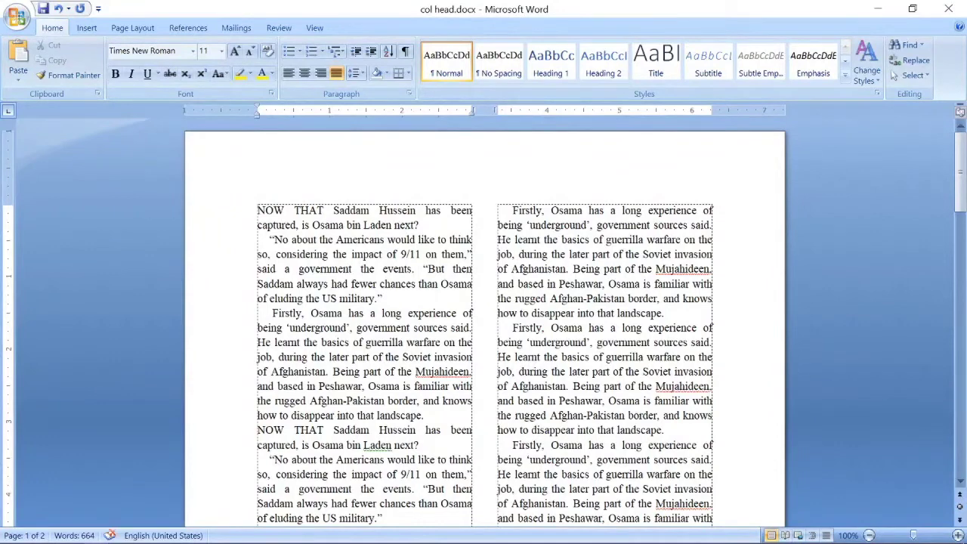
pyautogui.press('Return')
pyautogui.press('Return')
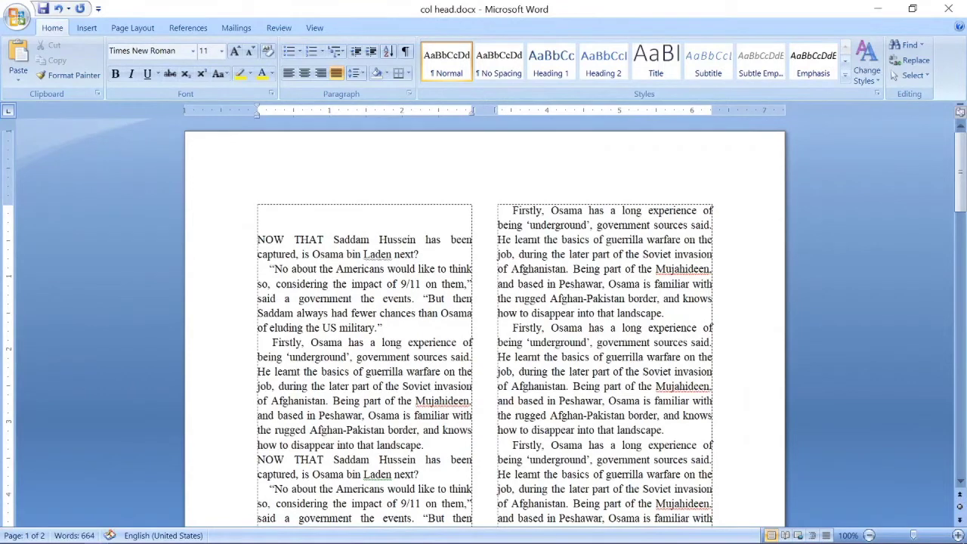
pyautogui.click(257, 210)
# - Type the heading 'FIRST COLUMN' and set it to a single full-width column above both columns
pyautogui.write('FIRST')
pyautogui.write(' COLUMN')
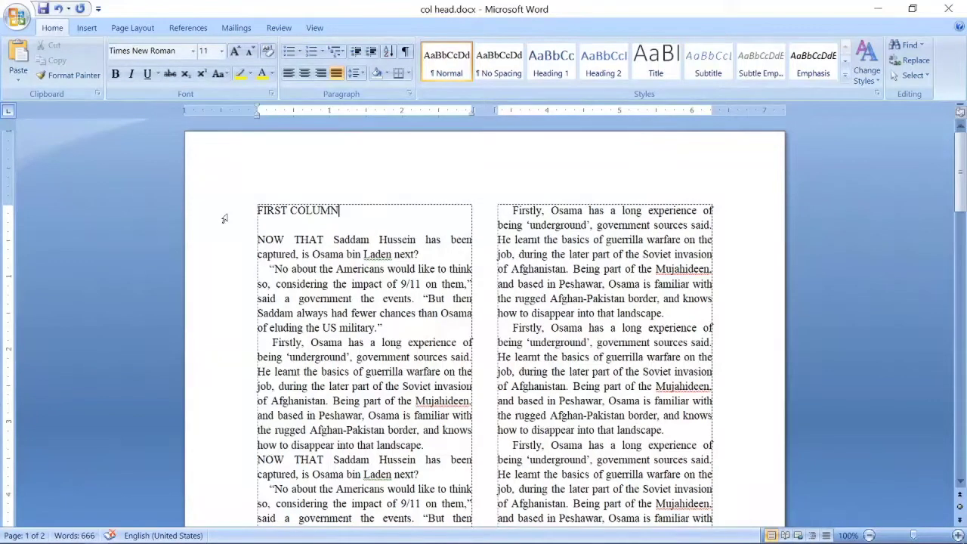
pyautogui.hotkey('shift', 'Left')
pyautogui.hotkey('shift', 'Left')
pyautogui.hotkey('shift', 'Left')
pyautogui.hotkey('shift', 'Left')
pyautogui.hotkey('shift', 'Left')
pyautogui.hotkey('shift', 'Left')
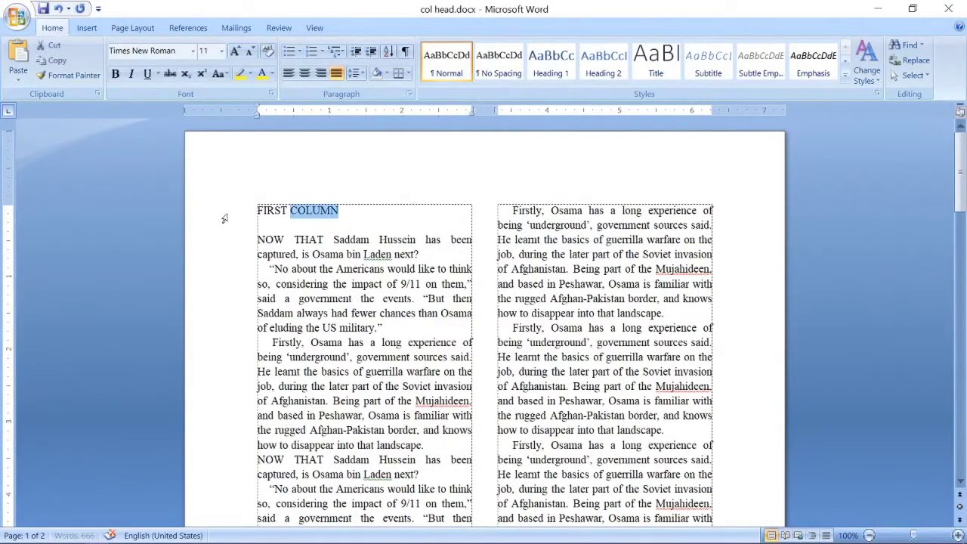
pyautogui.hotkey('shift', 'Left')
pyautogui.hotkey('shift', 'Left')
pyautogui.hotkey('shift', 'Left')
pyautogui.hotkey('shift', 'Left')
pyautogui.hotkey('shift', 'Left')
pyautogui.hotkey('shift', 'Left')
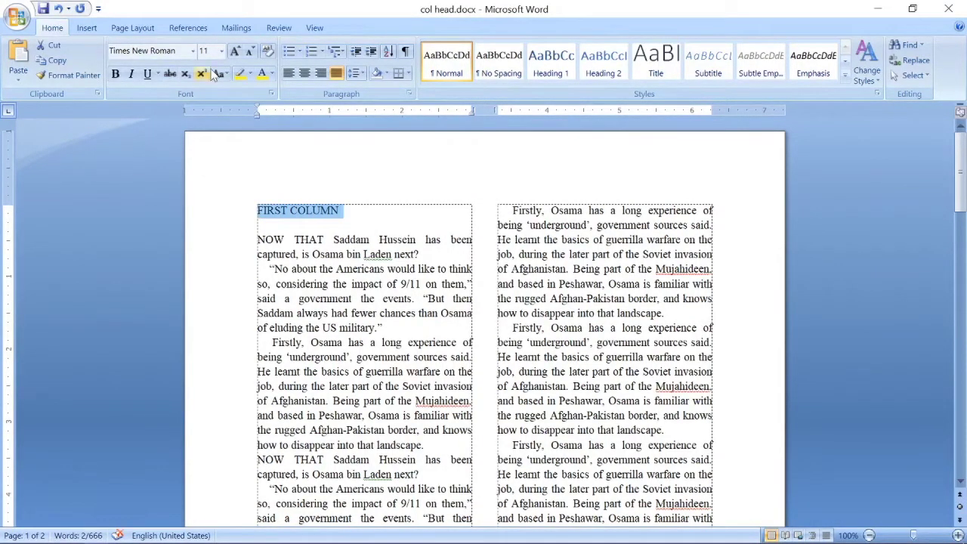
pyautogui.click(130, 31)
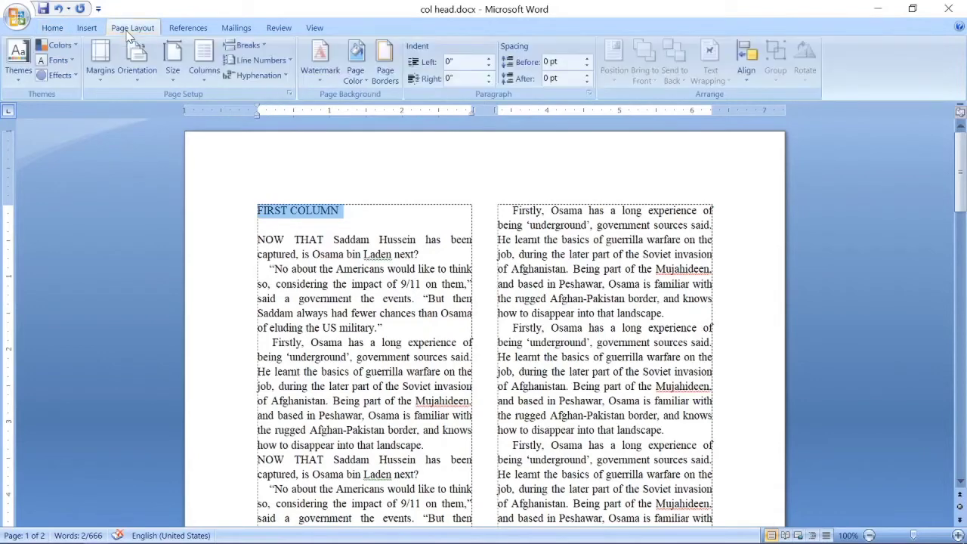
pyautogui.click(202, 62)
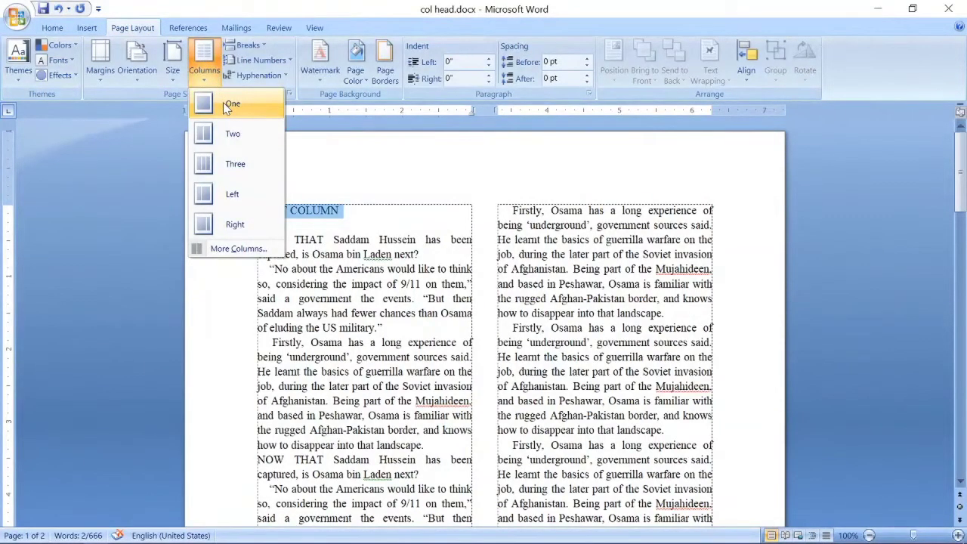
pyautogui.click(227, 107)
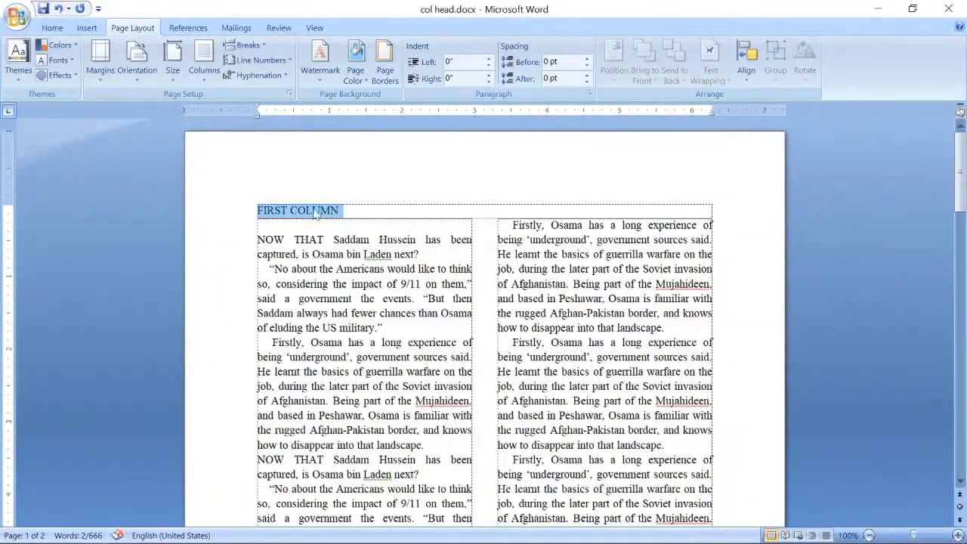
pyautogui.click(52, 28)
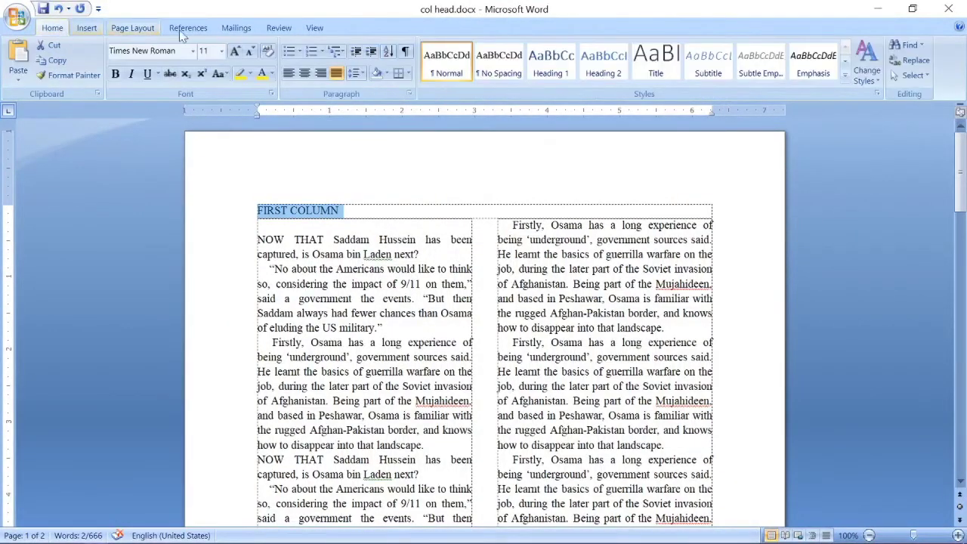
# - Center the FIRST COLUMN heading
pyautogui.click(305, 74)
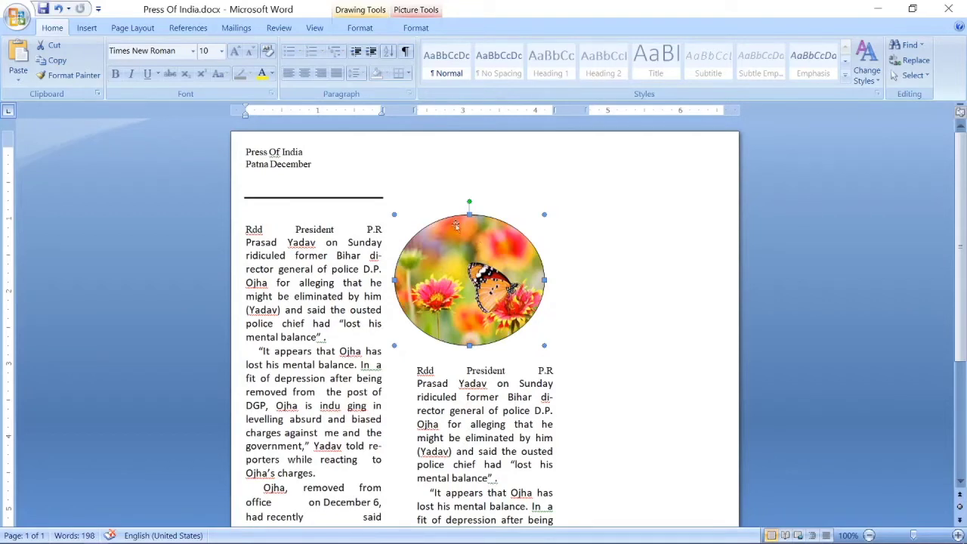
# - Edit the butterfly picture's wrap points, dragging four left-edge points so the text hugs its oval
pyautogui.click(414, 30)
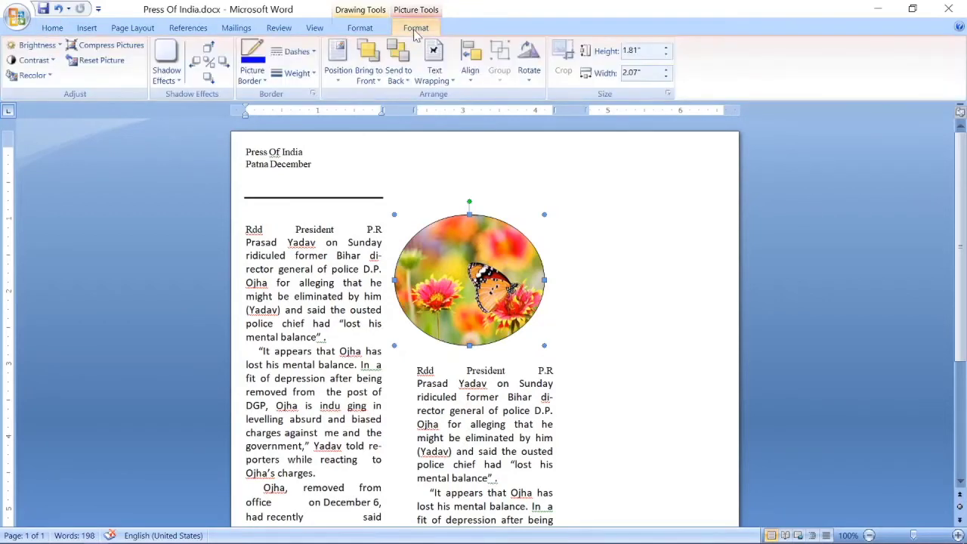
pyautogui.click(442, 71)
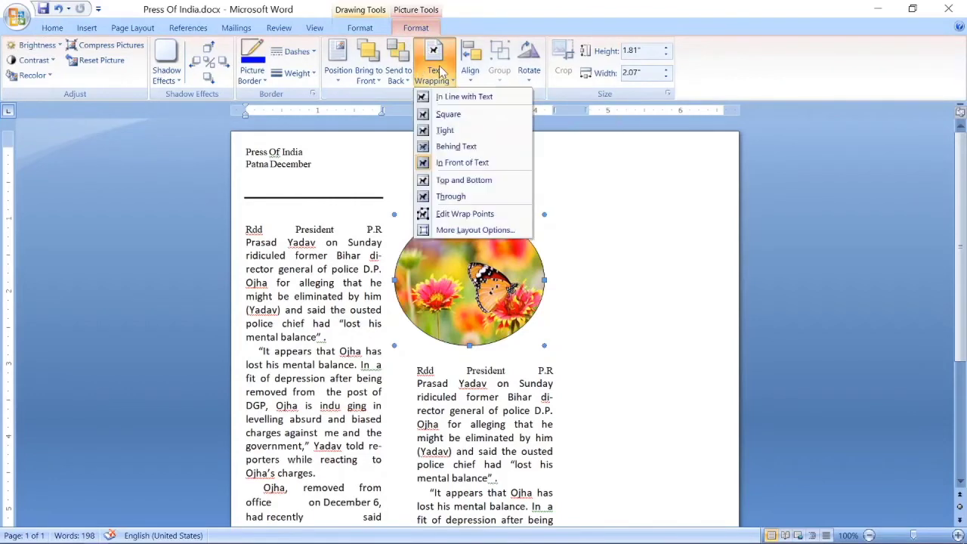
pyautogui.click(476, 218)
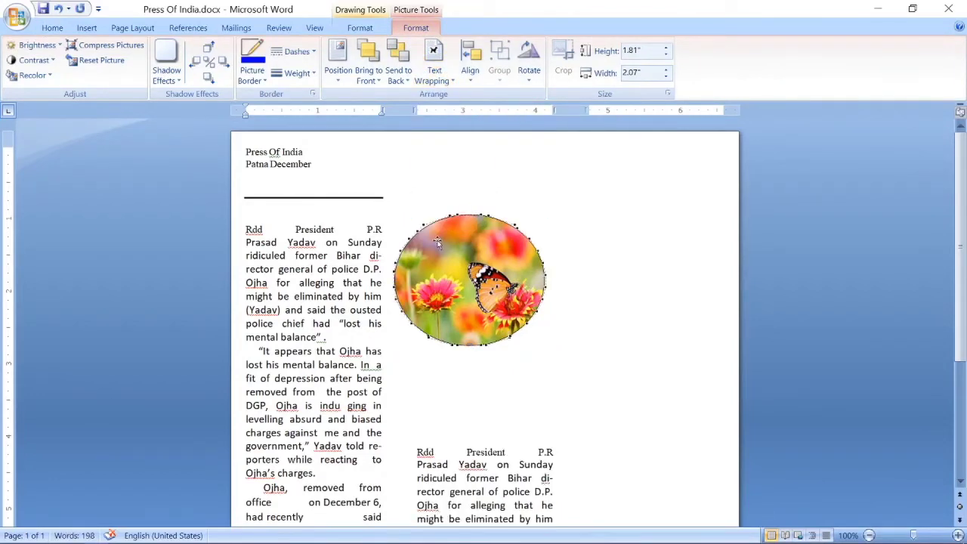
pyautogui.scroll(6, 445, 236)
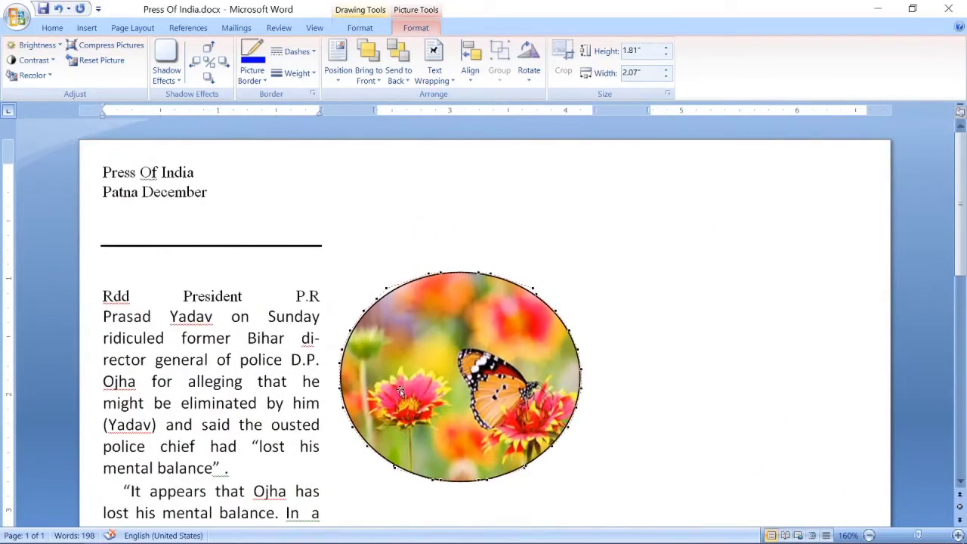
pyautogui.scroll(3, 400, 389)
pyautogui.scroll(1, 399, 389)
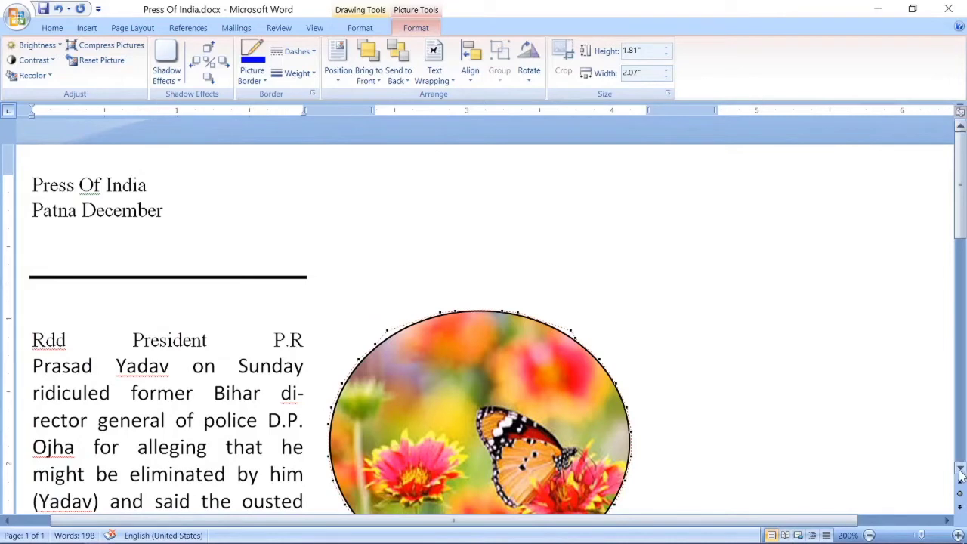
pyautogui.scroll(-2, 960, 472)
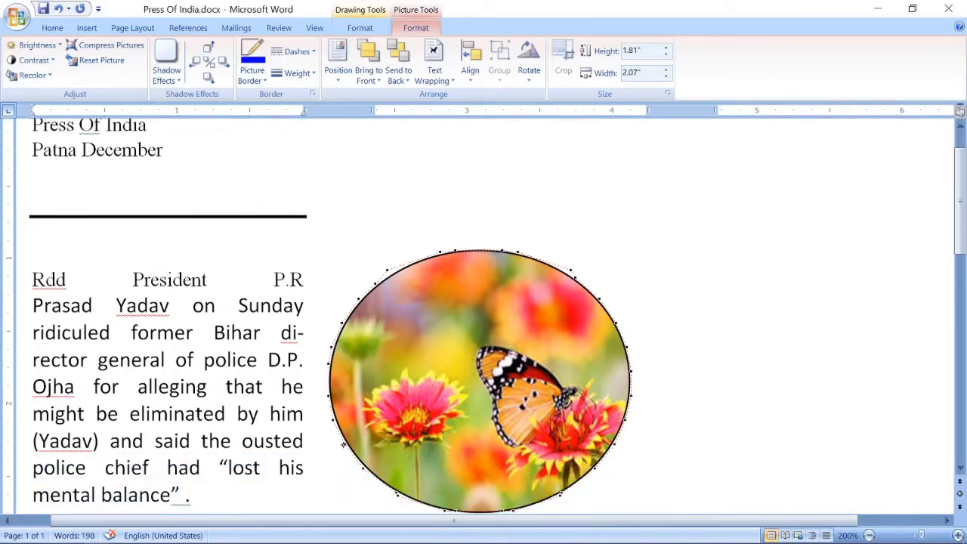
pyautogui.moveTo(342, 444); pyautogui.dragTo(299, 463)
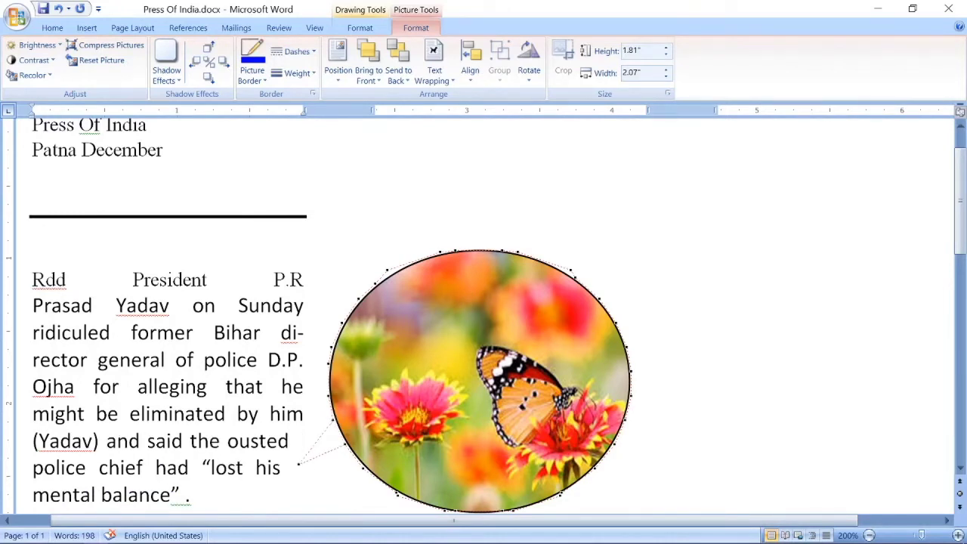
pyautogui.moveTo(332, 419); pyautogui.dragTo(269, 404)
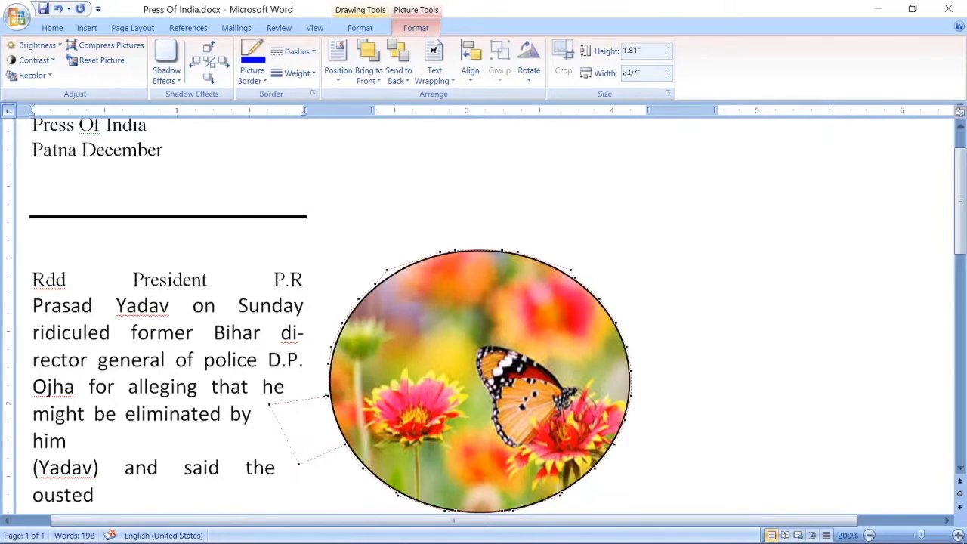
pyautogui.moveTo(327, 394); pyautogui.dragTo(273, 345)
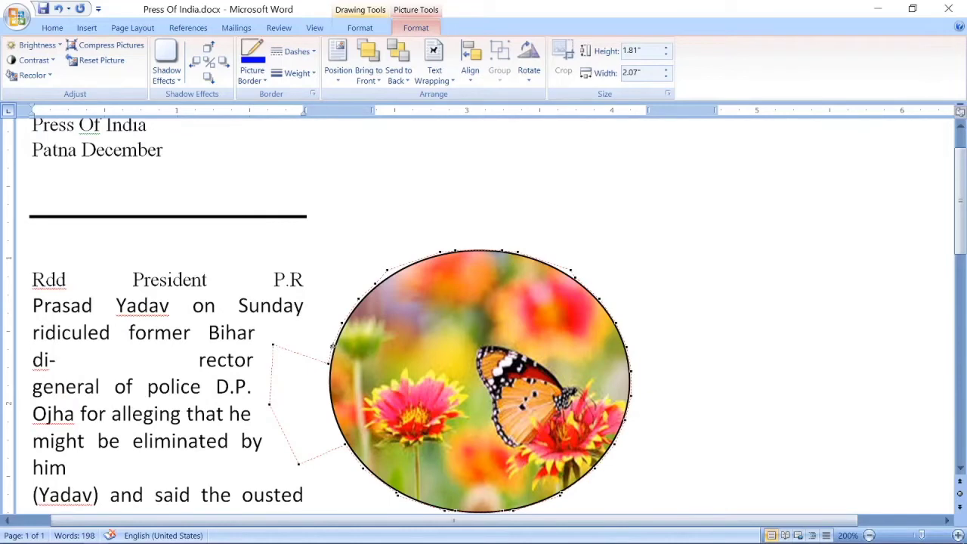
pyautogui.moveTo(329, 364); pyautogui.dragTo(308, 298)
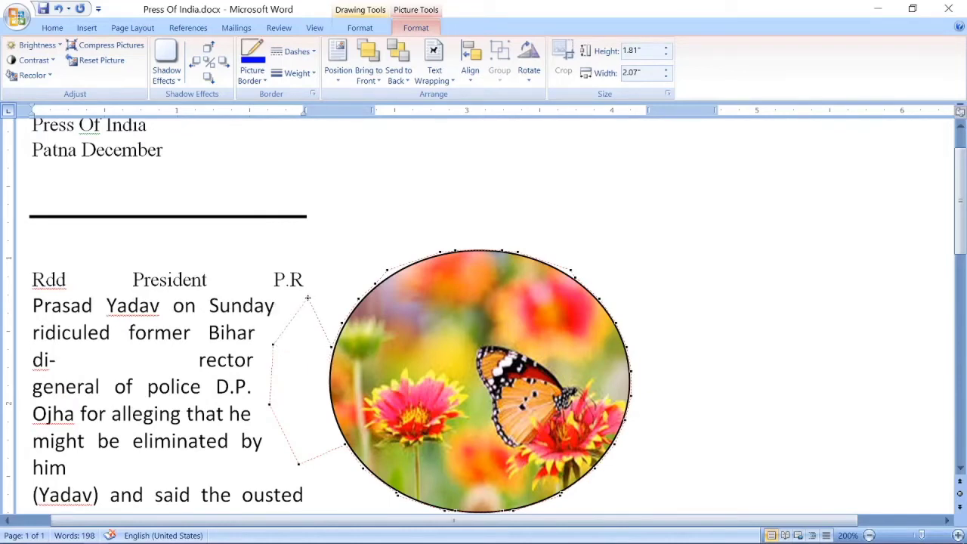
pyautogui.click(376, 243)
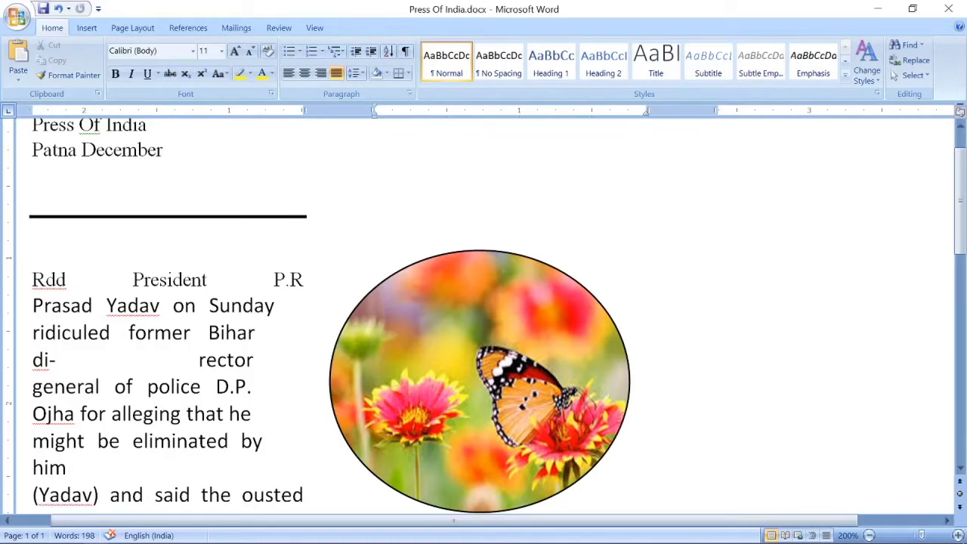
# - Make the opening R of 'Rdd' a Dropped capital spanning 5 lines
pyautogui.click(7, 520)
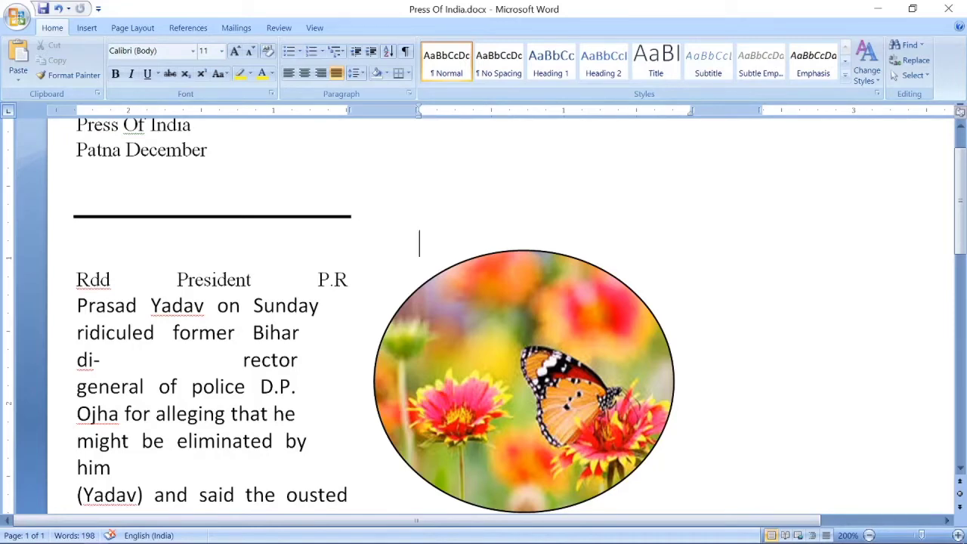
pyautogui.click(91, 279)
pyautogui.hotkey('shift', 'Left')
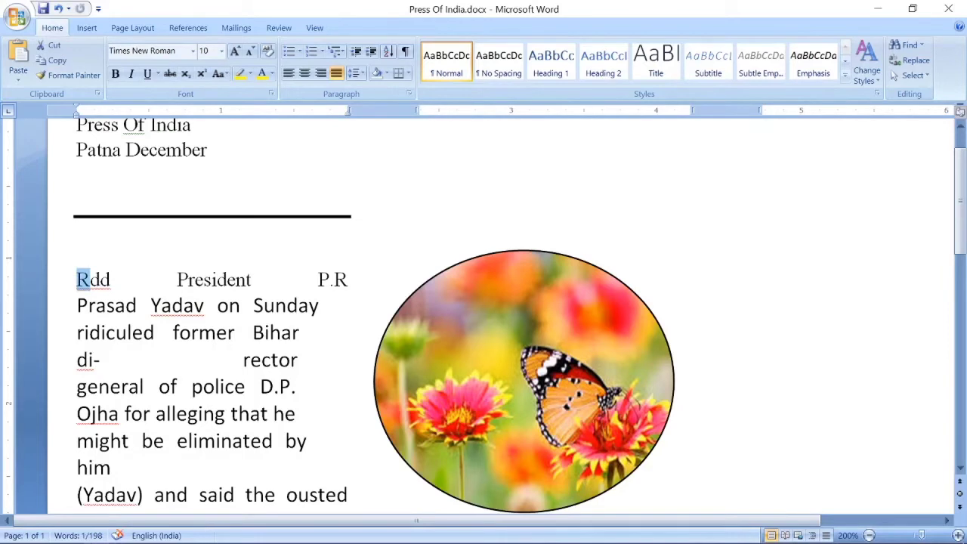
pyautogui.click(82, 30)
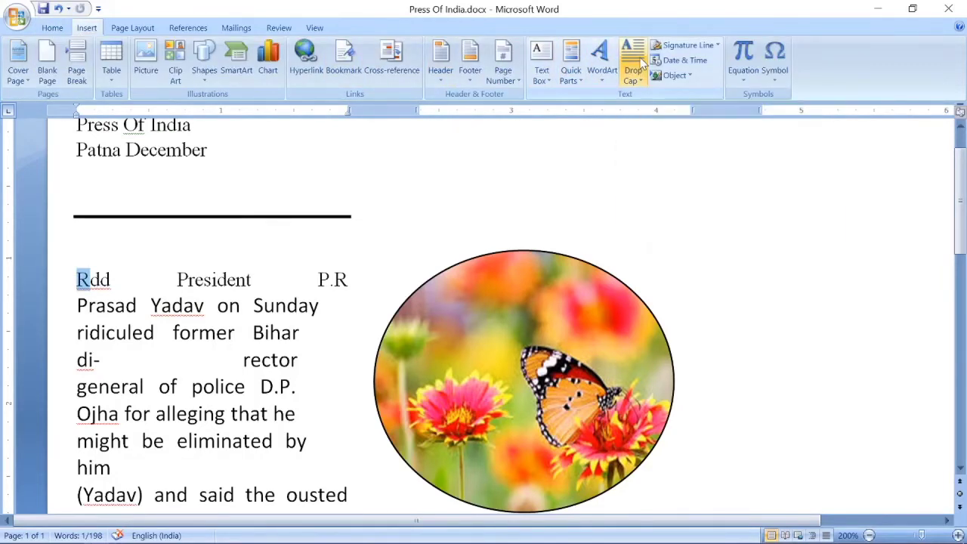
pyautogui.click(640, 65)
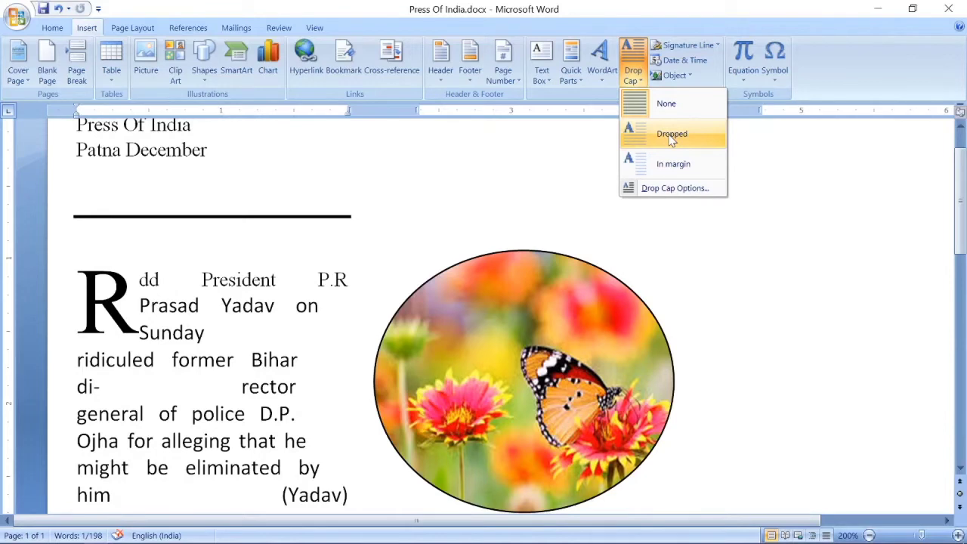
pyautogui.click(662, 189)
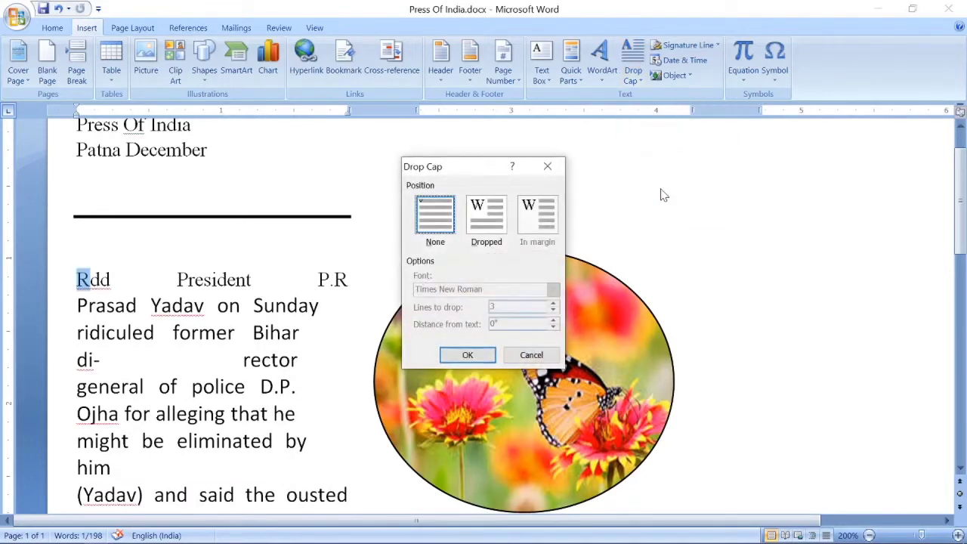
pyautogui.click(483, 214)
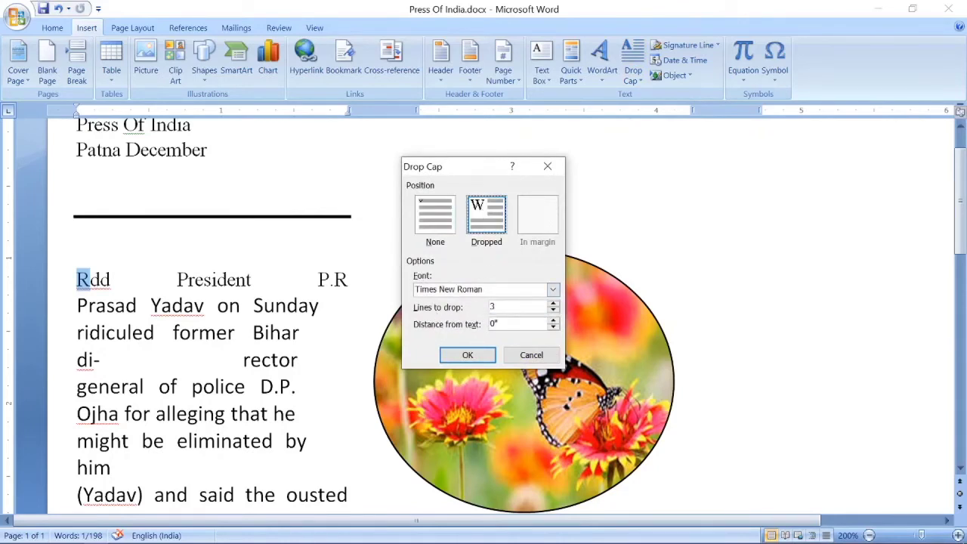
pyautogui.click(553, 304)
pyautogui.click(554, 303)
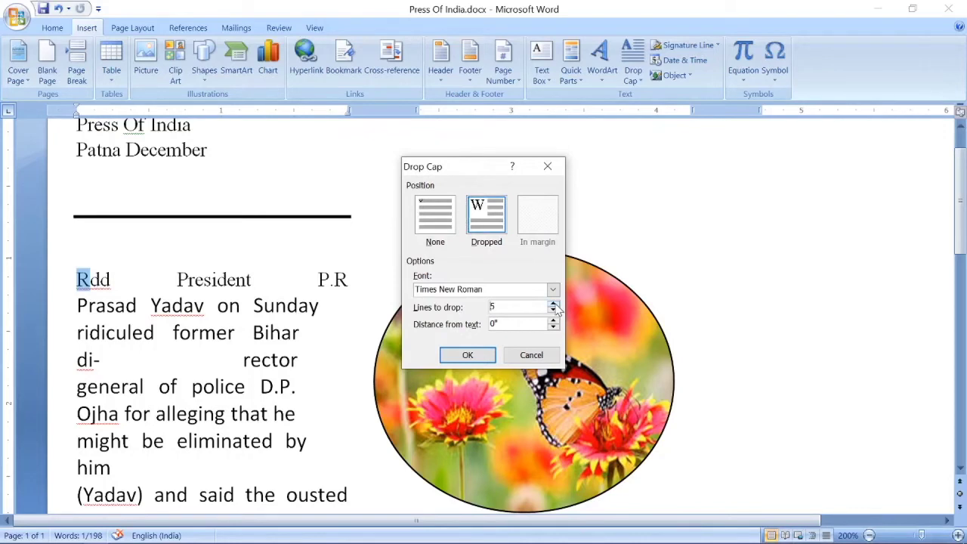
pyautogui.click(468, 355)
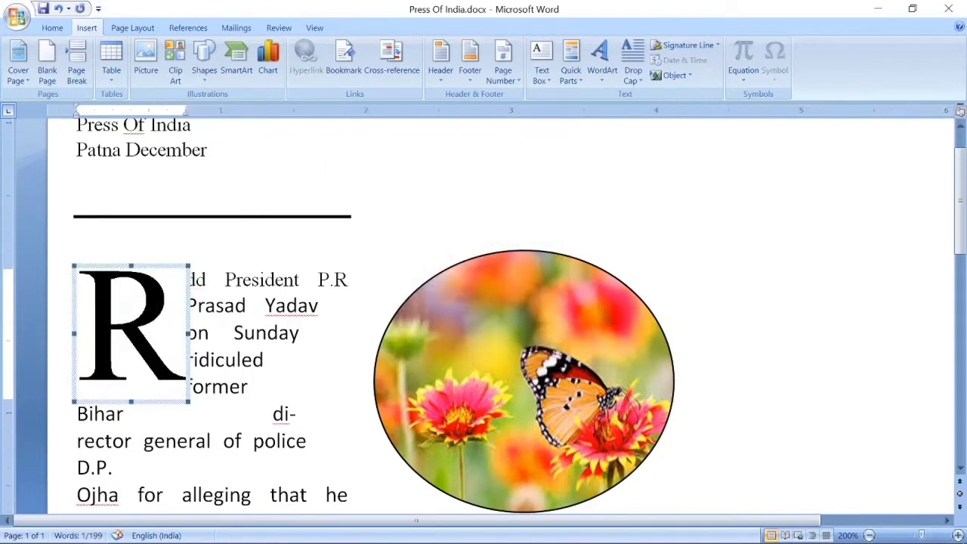
# - Deselect the drop cap by clicking back into the article text
pyautogui.click(364, 279)
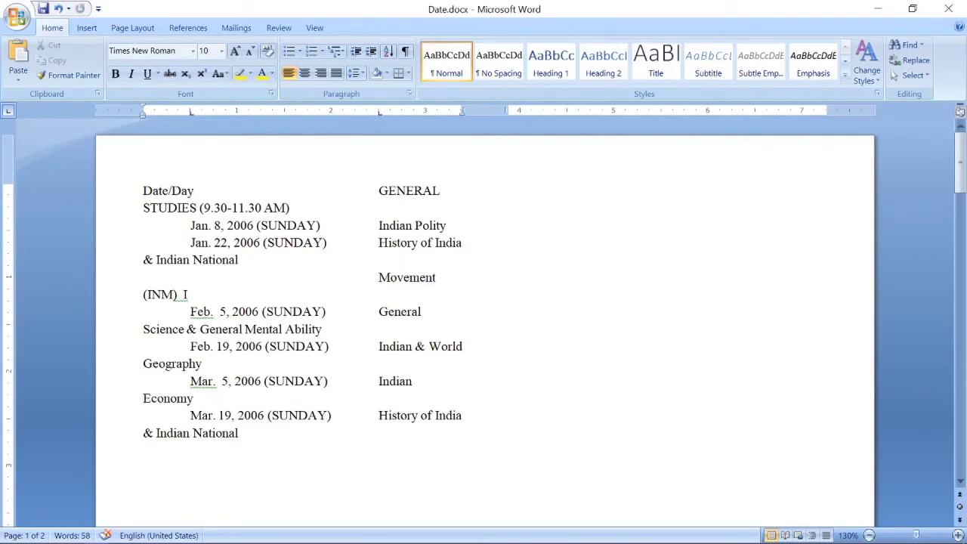
# - Insert a column break after the schedule, add a ruler tab stop, and paste the schedule again
pyautogui.hotkey('ctrl', 'End')
pyautogui.click(131, 28)
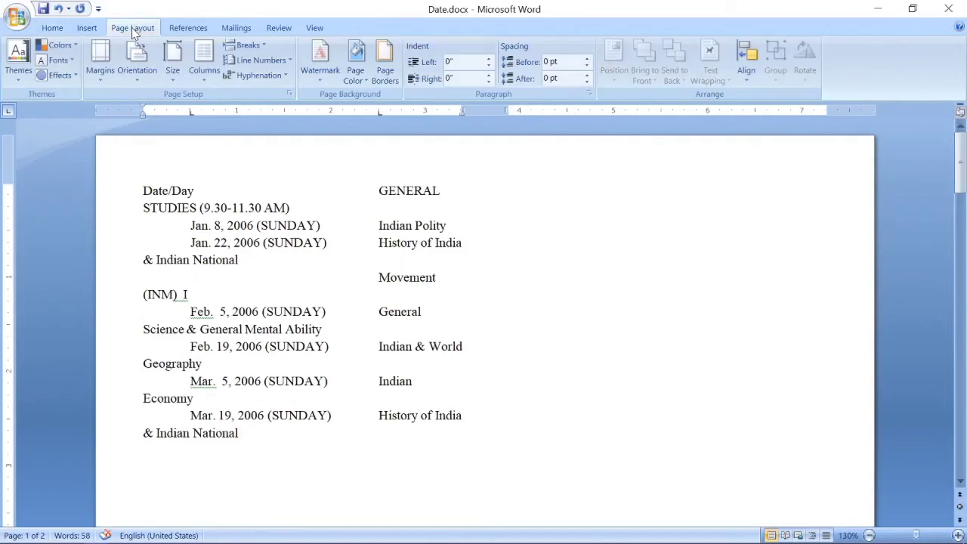
pyautogui.click(245, 46)
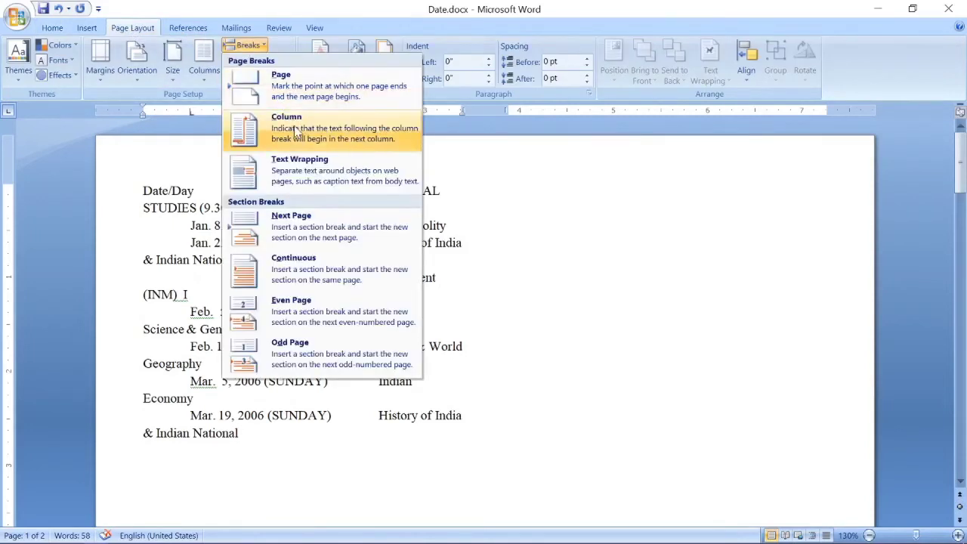
pyautogui.click(295, 129)
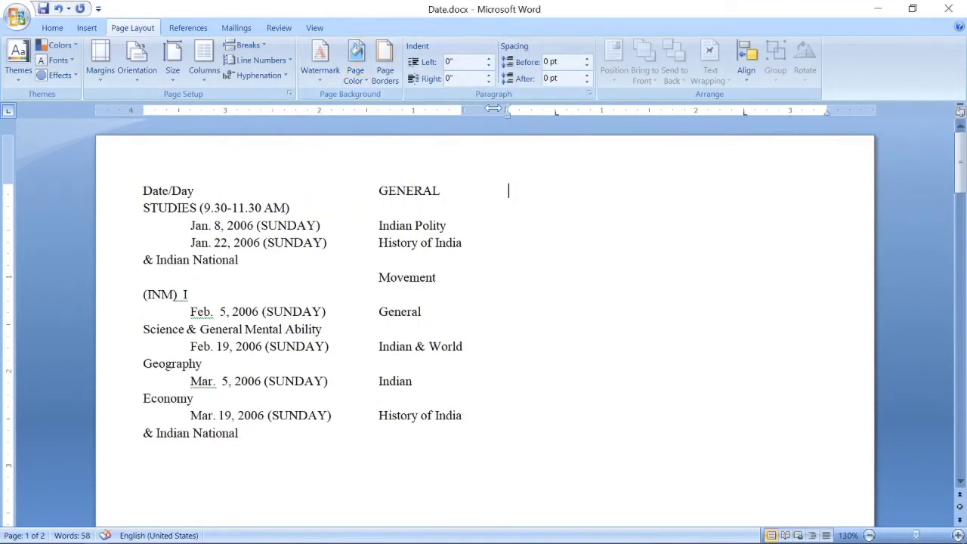
pyautogui.click(742, 111)
pyautogui.hotkey('ctrl', 'v')
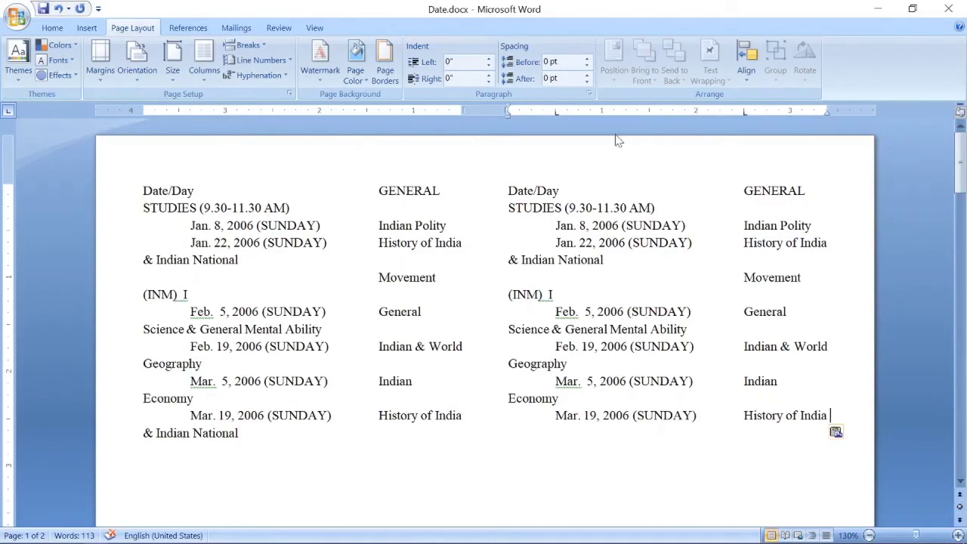
pyautogui.scroll(-3, 615, 140)
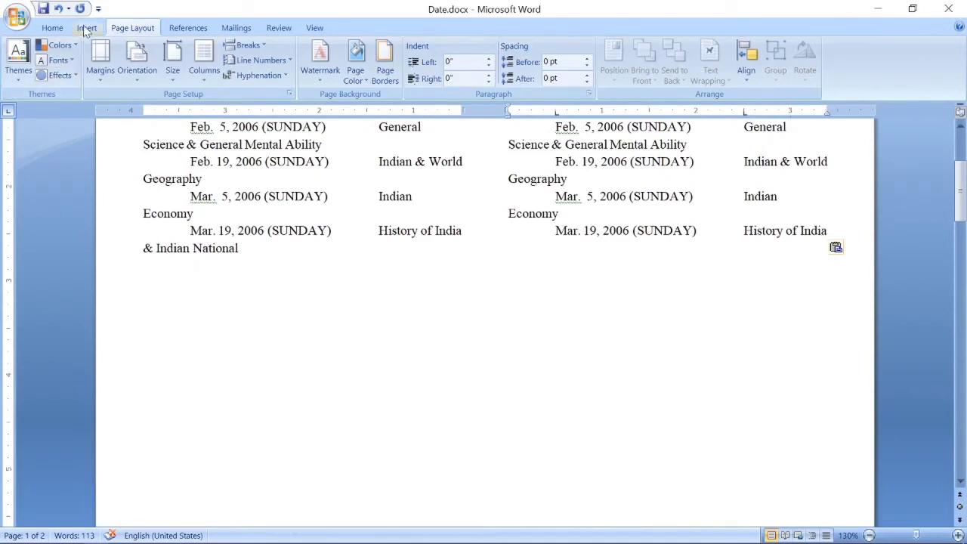
# - Draw a custom text box below the exam schedule
pyautogui.click(86, 28)
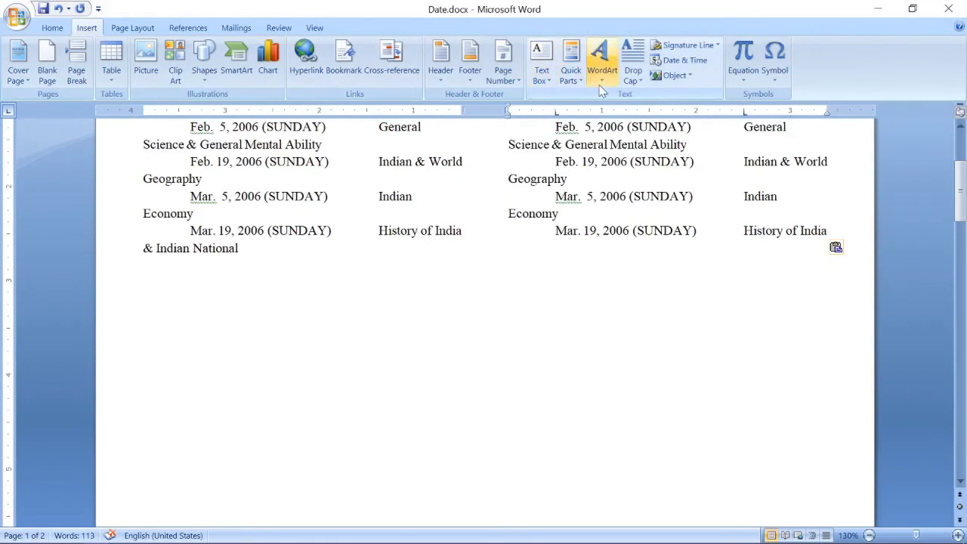
pyautogui.click(542, 62)
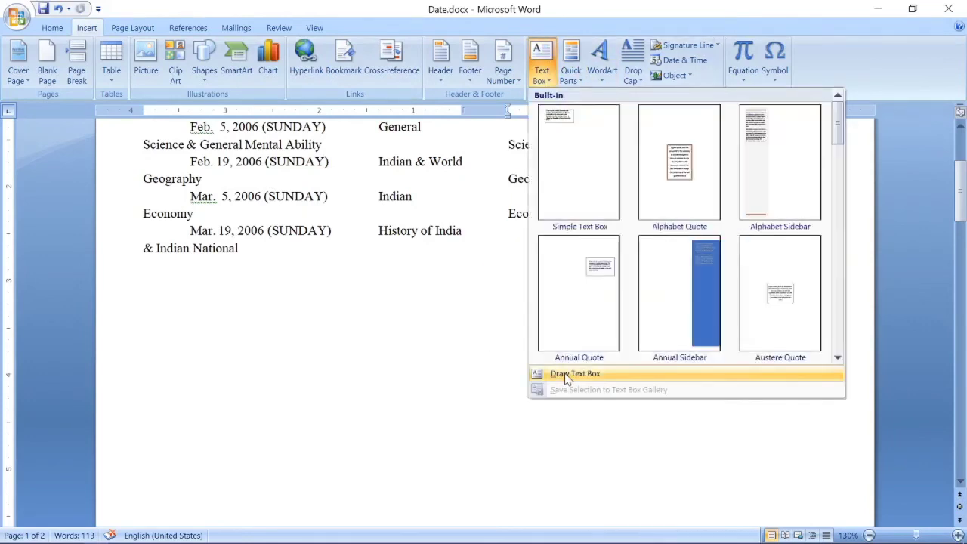
pyautogui.click(566, 374)
pyautogui.moveTo(325, 318)
pyautogui.mouseDown()
pyautogui.moveTo(600, 436)
pyautogui.moveTo(654, 448)
pyautogui.mouseUp()
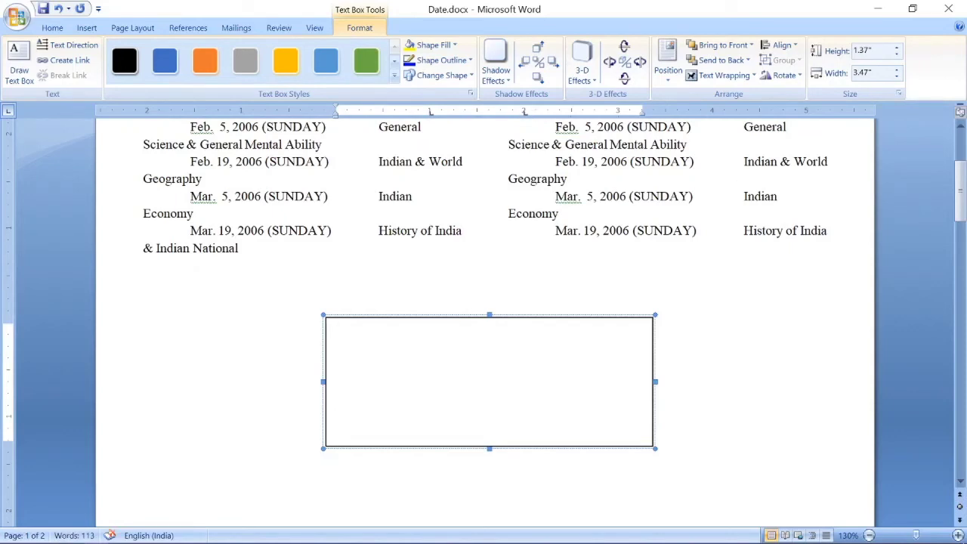
# - Fill the text box with '1' tab '5', then a demoted sub-item line '3'
pyautogui.write('1')
pyautogui.press('Tab')
pyautogui.press('Tab')
pyautogui.write('5')
pyautogui.press('Return')
pyautogui.press('Tab')
pyautogui.write('3')
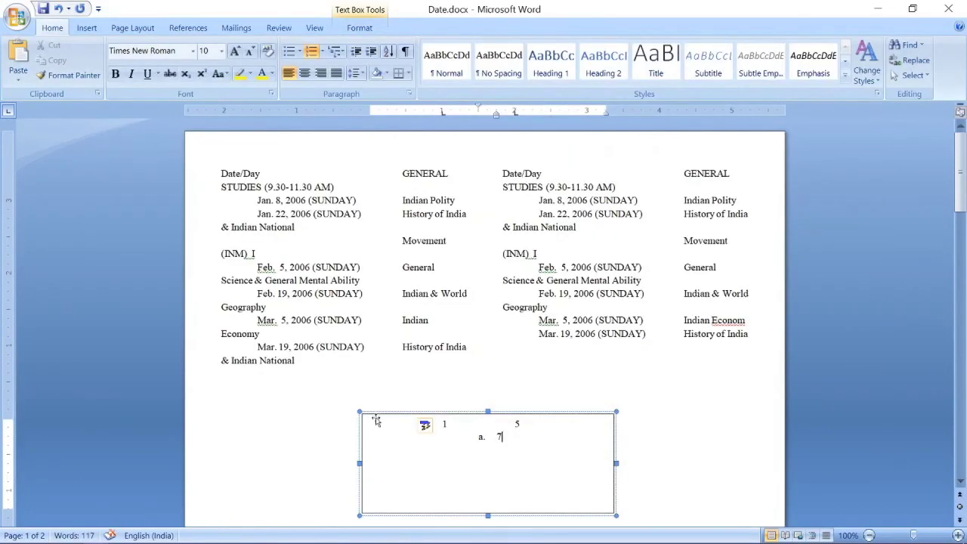
# - Apply a light grey page colour to the Date document
pyautogui.click(130, 30)
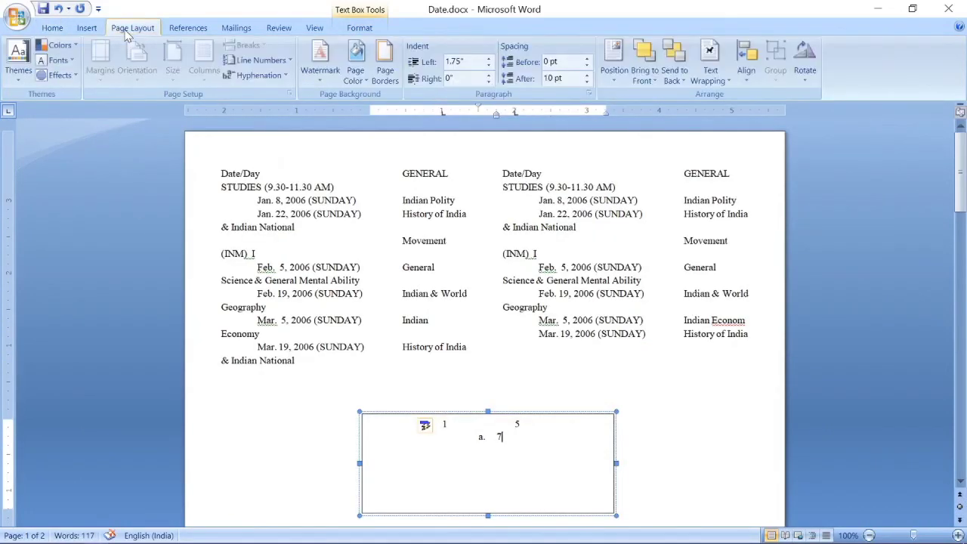
pyautogui.click(355, 60)
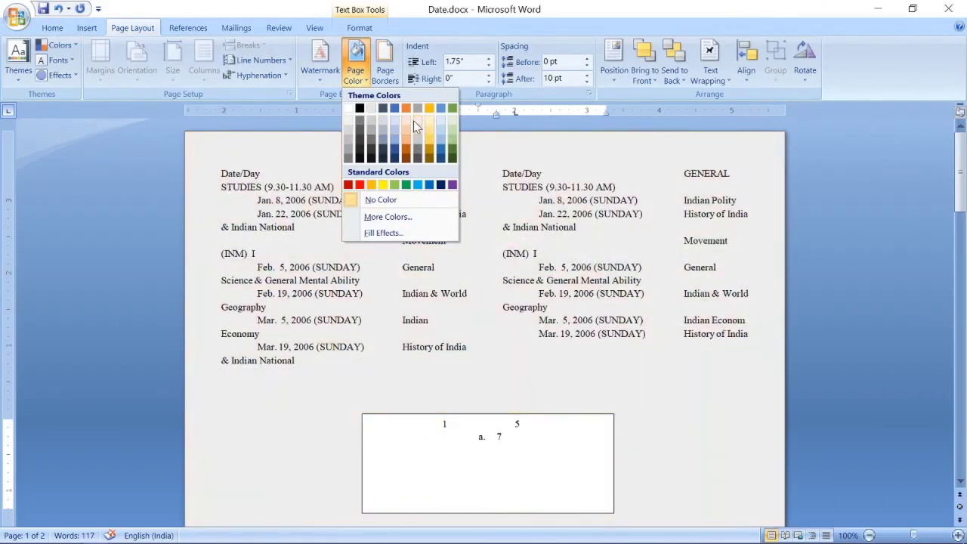
pyautogui.click(415, 120)
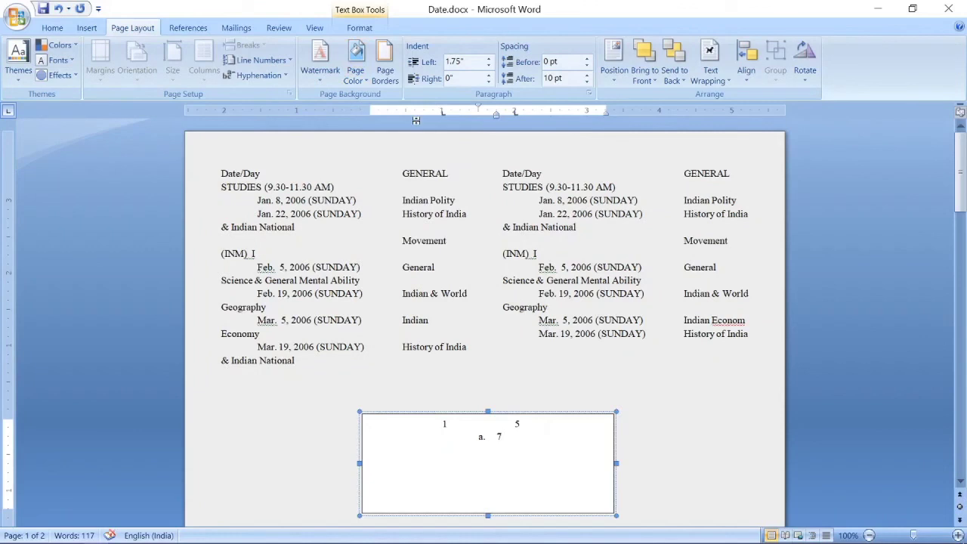